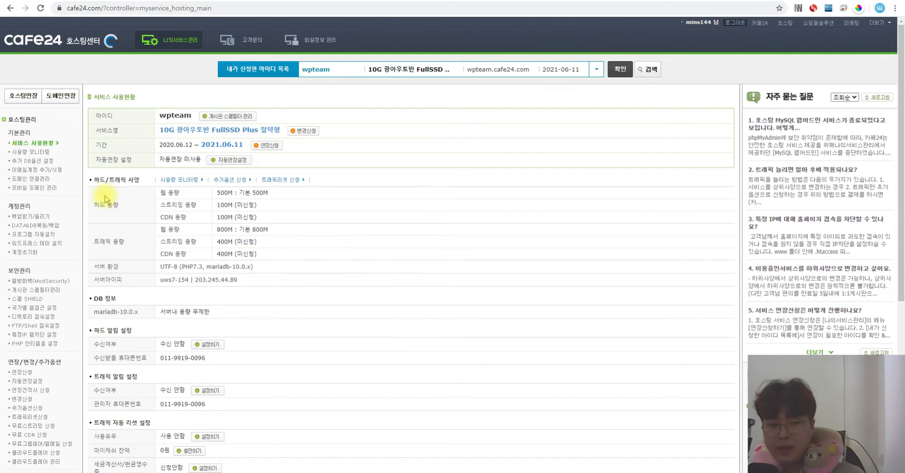
Step: Look over the manual backup page and the DATA&DB restore/backup page, and show the DB restore options for uploading a backup file
{"action": "left_click", "coordinate": [32, 219]}
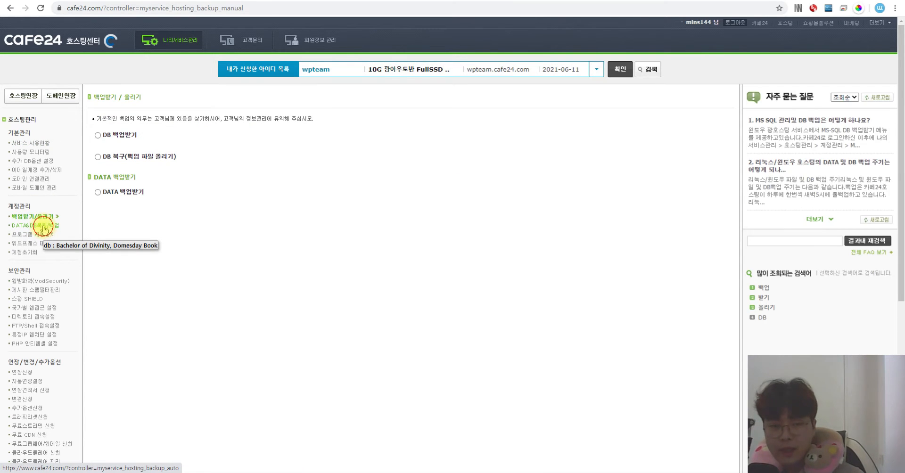
{"action": "left_click", "coordinate": [40, 225]}
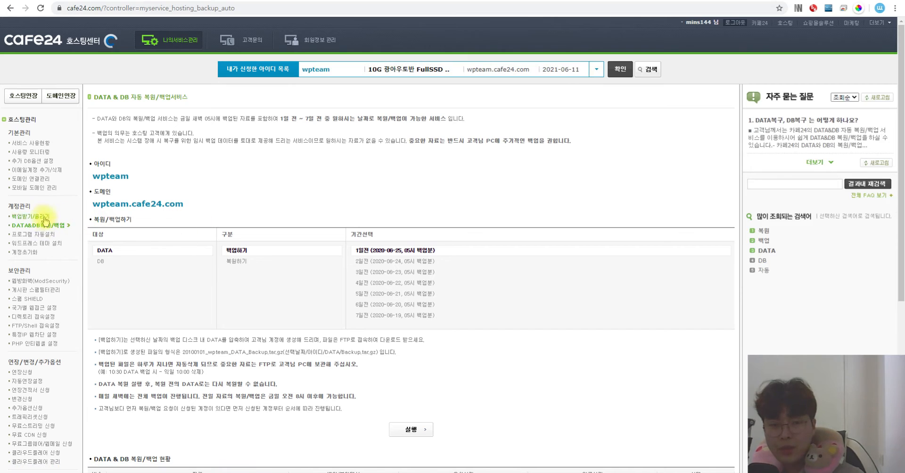
{"action": "left_click", "coordinate": [42, 217]}
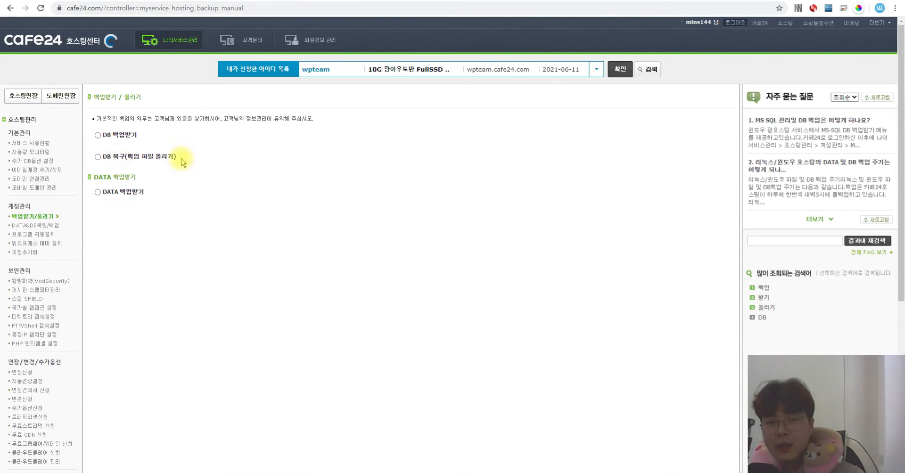
{"action": "left_click_drag", "start_coordinate": [167, 191], "coordinate": [86, 199]}
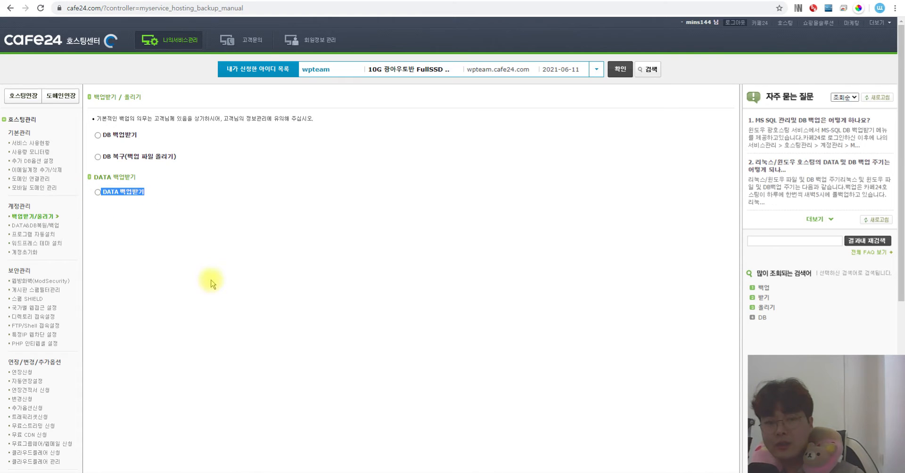
{"action": "left_click", "coordinate": [239, 256]}
{"action": "left_click", "coordinate": [98, 157]}
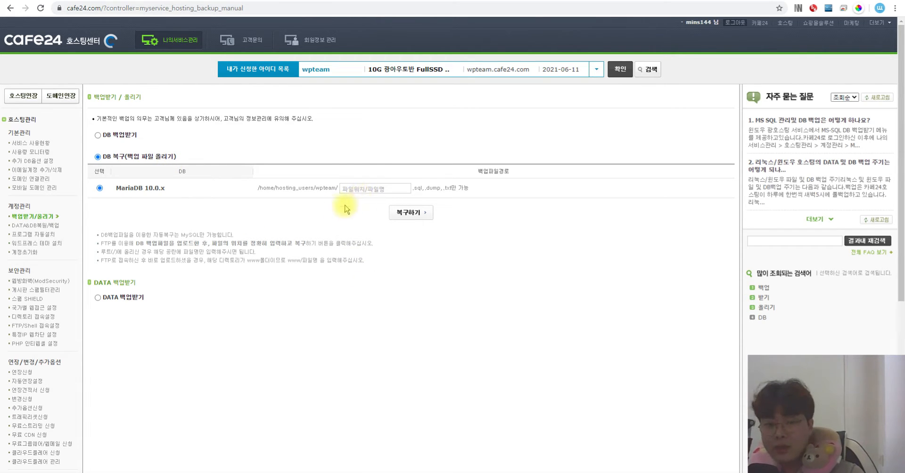
Step: On the DATA&DB restore/backup page, choose restoring DATA from the backup of 7 days ago (2020-06-19)
{"action": "left_click", "coordinate": [40, 228]}
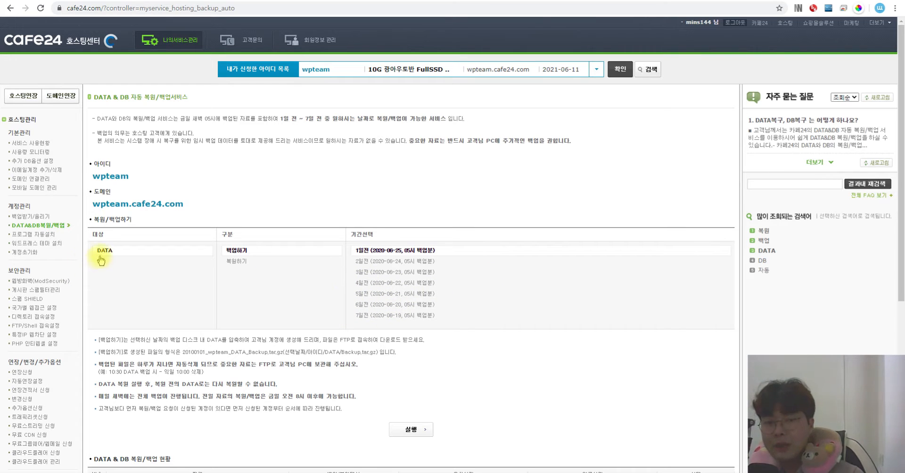
{"action": "left_click", "coordinate": [263, 263]}
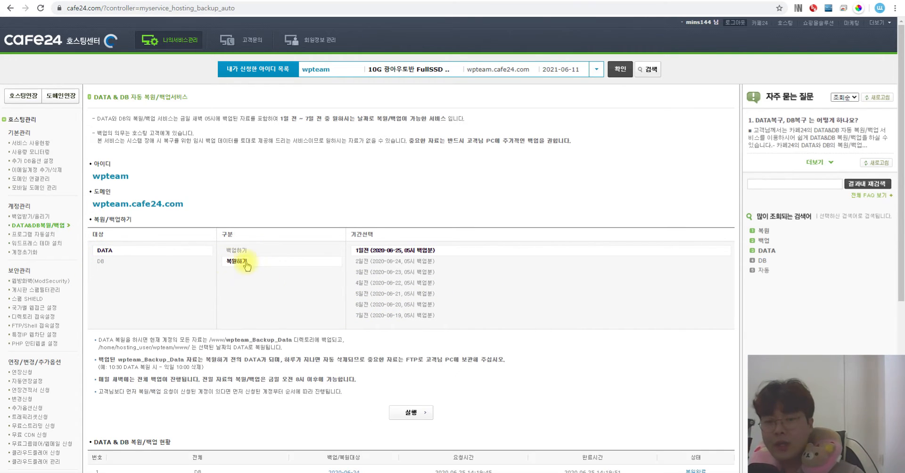
{"action": "left_click", "coordinate": [399, 321]}
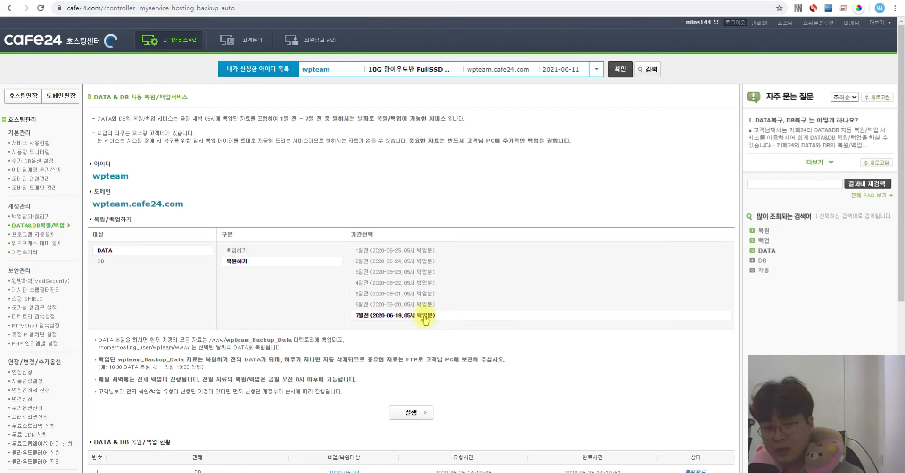
Step: Compare the restore notes for the DB and DATA targets, ending with DB selected
{"action": "left_click", "coordinate": [118, 262]}
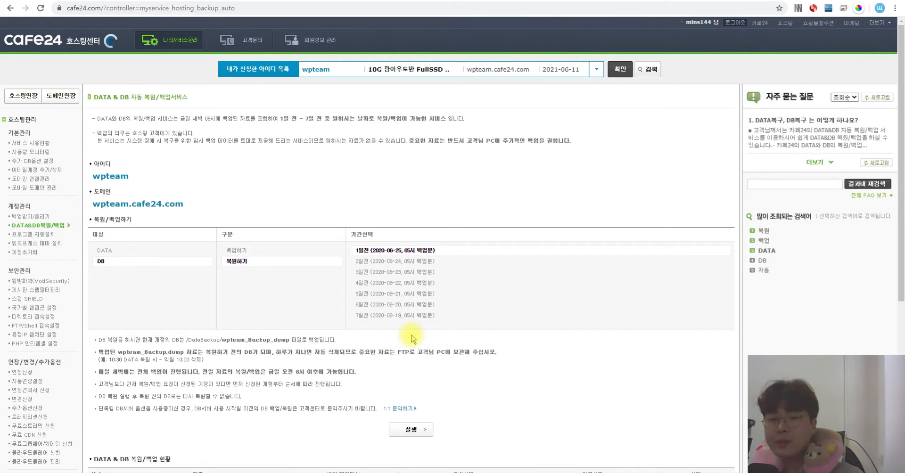
{"action": "left_click", "coordinate": [118, 252]}
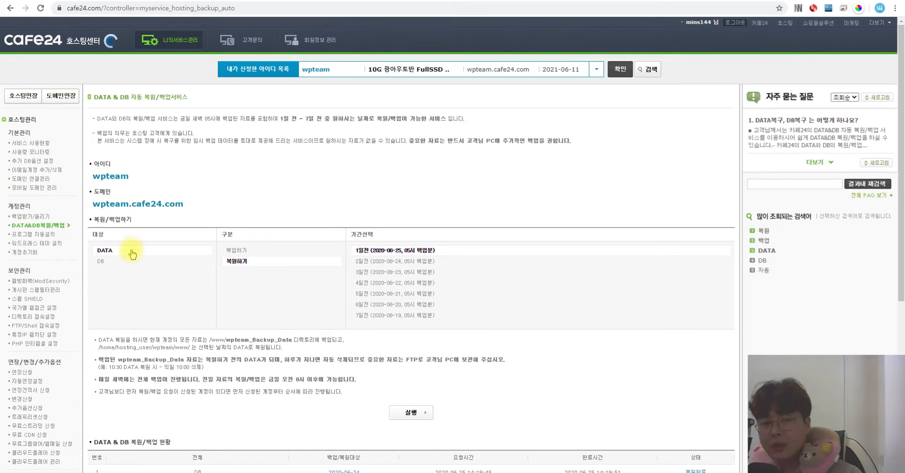
{"action": "left_click", "coordinate": [127, 262]}
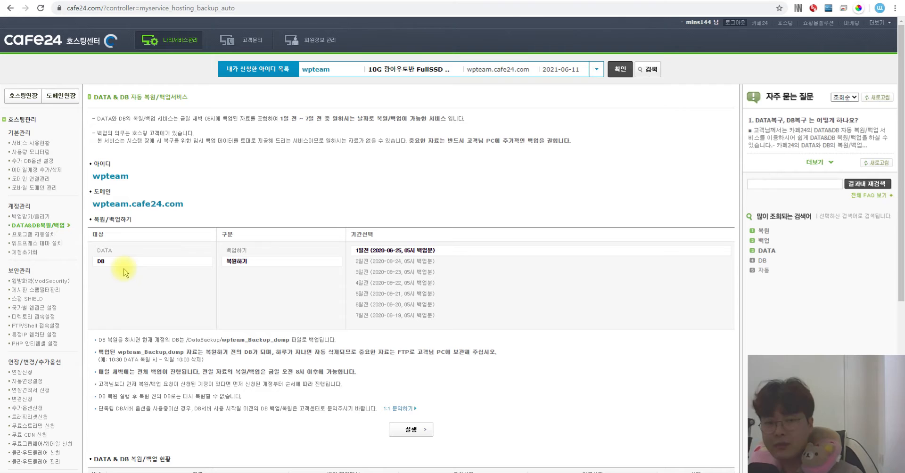
{"action": "left_click", "coordinate": [136, 252]}
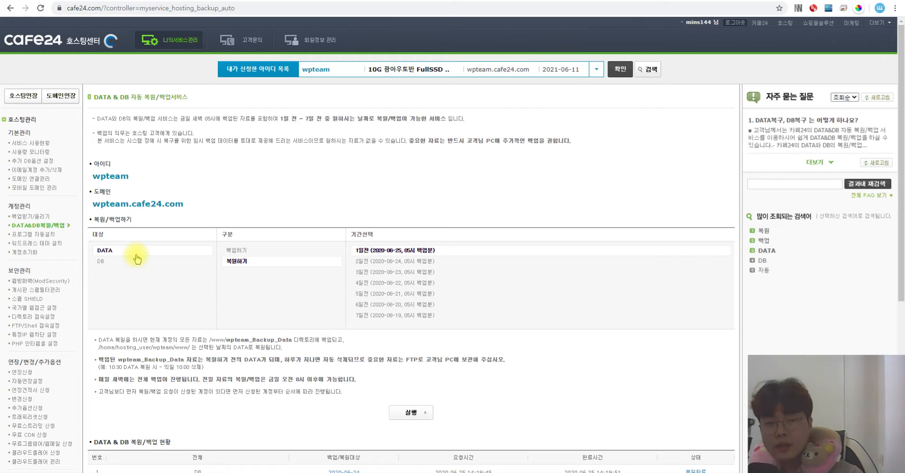
{"action": "left_click", "coordinate": [128, 262]}
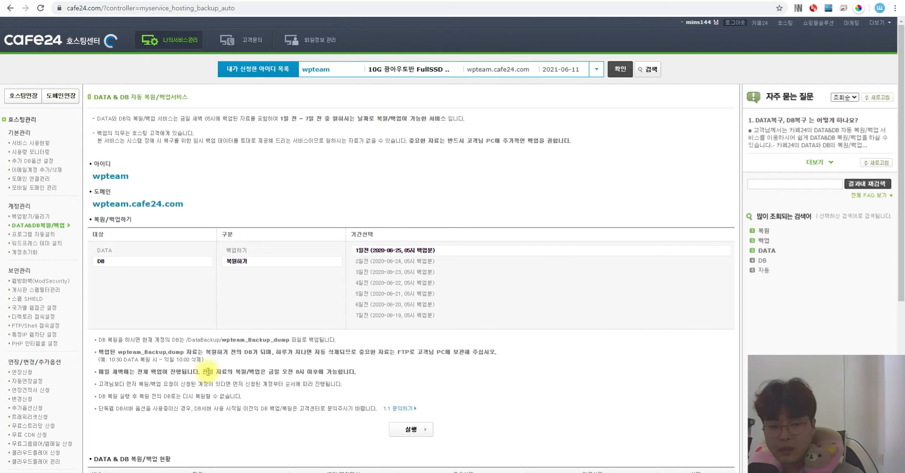
Step: Examine the DATA & DB restore/backup history for its target date, request time, completion time and status
{"action": "scroll", "coordinate": [325, 326], "scroll_direction": "down", "scroll_amount": 2}
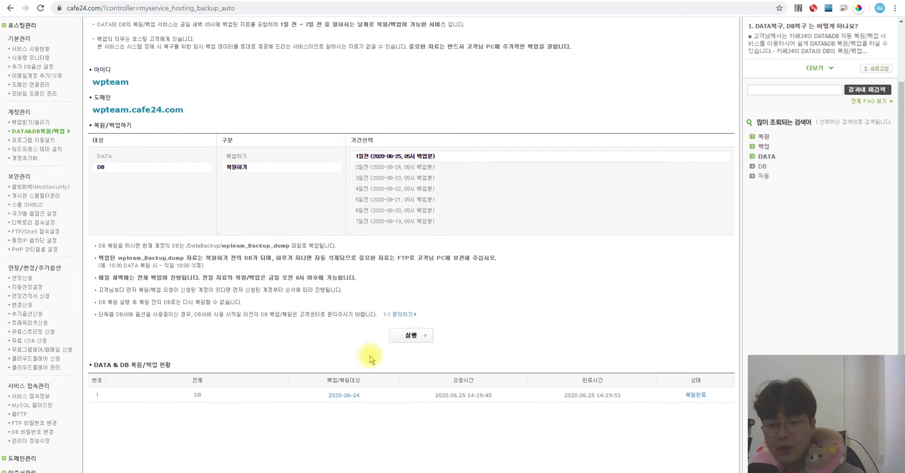
{"action": "scroll", "coordinate": [404, 349], "scroll_direction": "down", "scroll_amount": 2}
{"action": "left_click_drag", "start_coordinate": [112, 301], "coordinate": [677, 323]}
{"action": "left_click", "coordinate": [669, 330]}
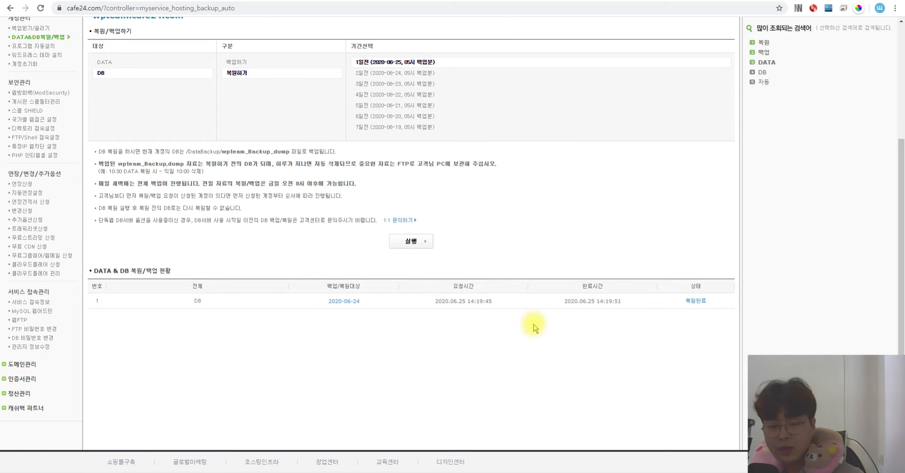
{"action": "scroll", "coordinate": [264, 334], "scroll_direction": "up", "scroll_amount": 4}
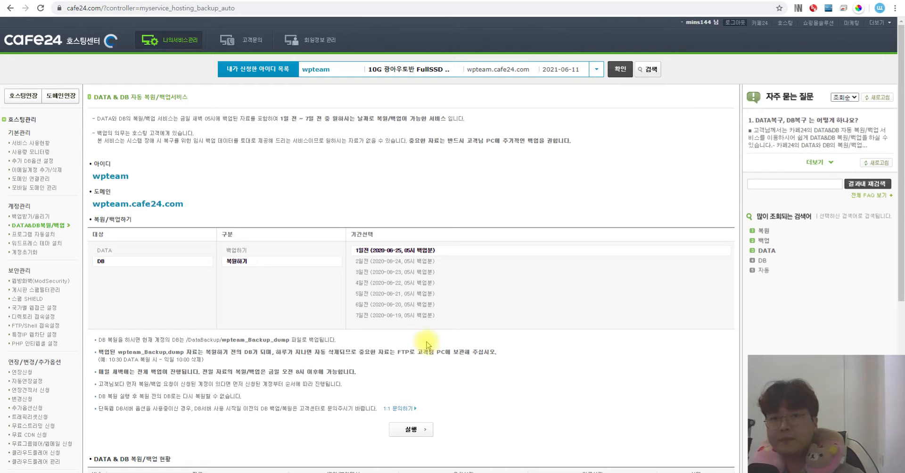
Step: Switch to the WordPress site, view its front page, return to the admin and look through the installed plugins
{"action": "left_click", "coordinate": [288, 1]}
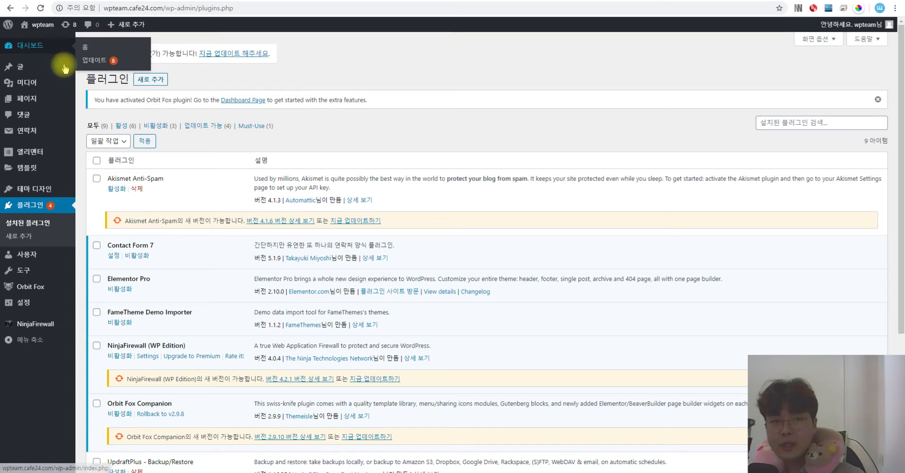
{"action": "left_click", "coordinate": [28, 25]}
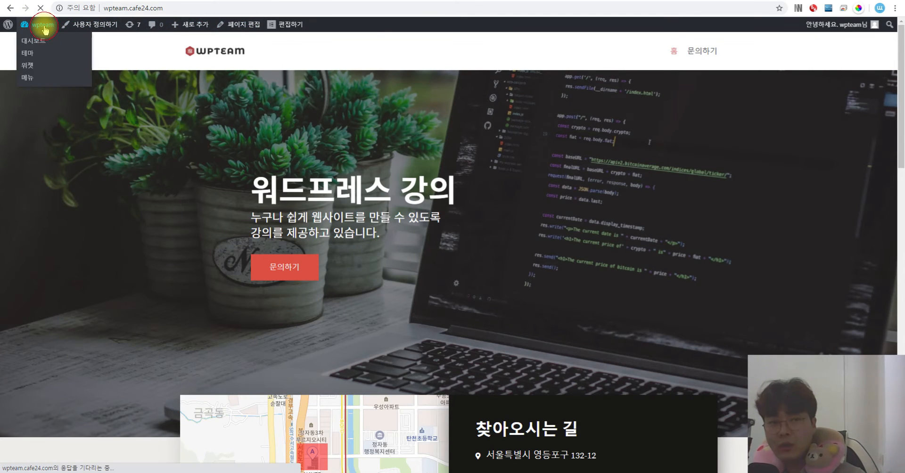
{"action": "left_click", "coordinate": [46, 31]}
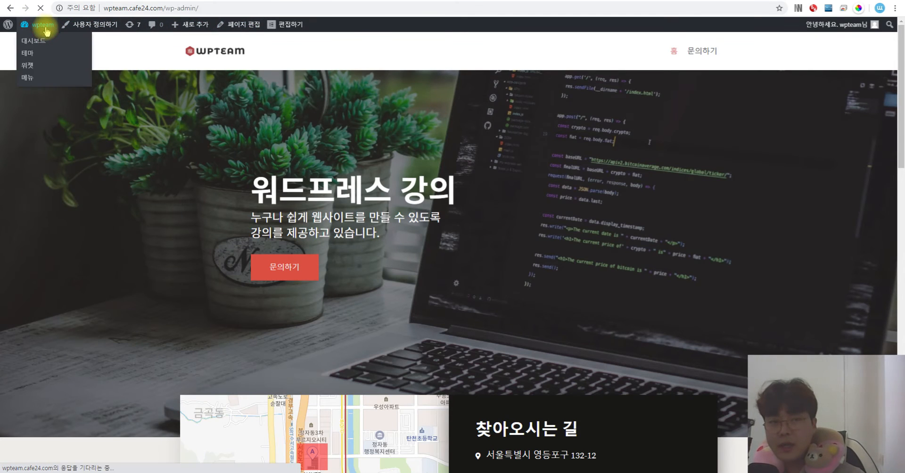
{"action": "left_click", "coordinate": [44, 239]}
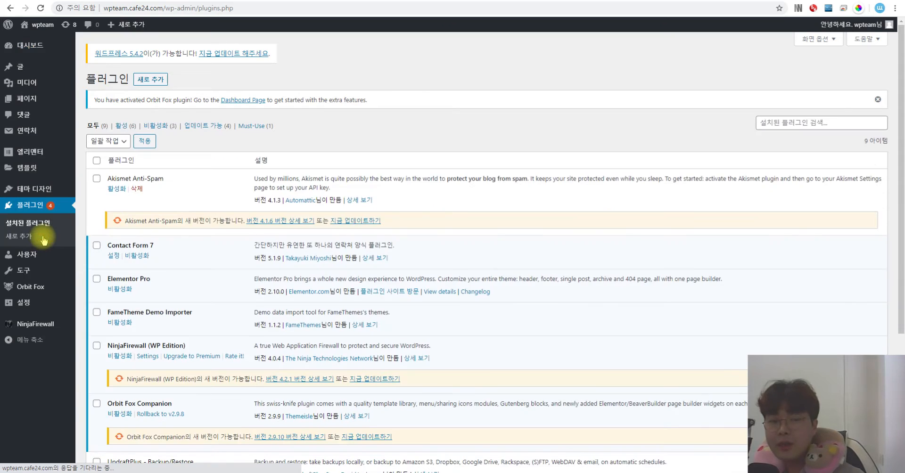
{"action": "scroll", "coordinate": [148, 228], "scroll_direction": "down", "scroll_amount": 4}
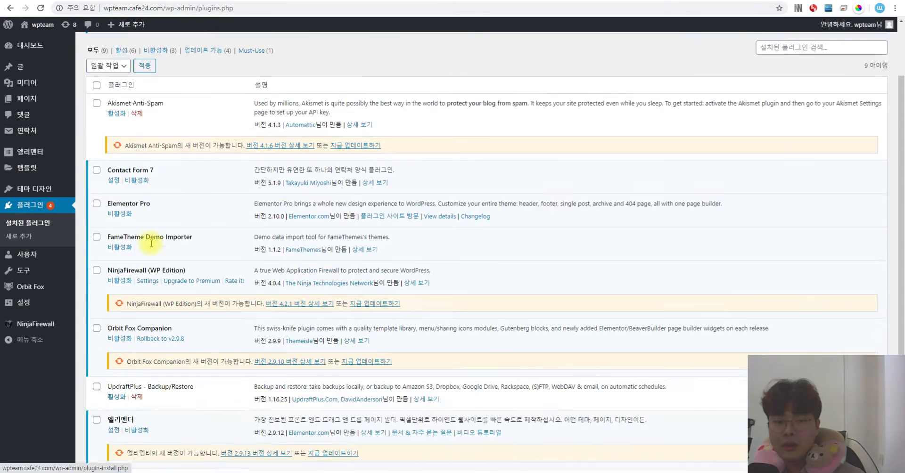
{"action": "scroll", "coordinate": [166, 246], "scroll_direction": "up", "scroll_amount": 5}
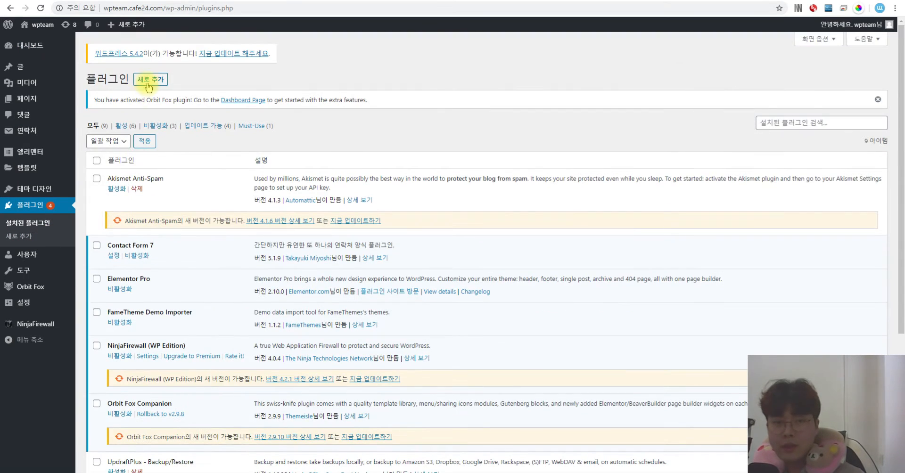
Step: Start adding a new plugin and search the plugin directory for "updraft"
{"action": "left_click", "coordinate": [144, 83]}
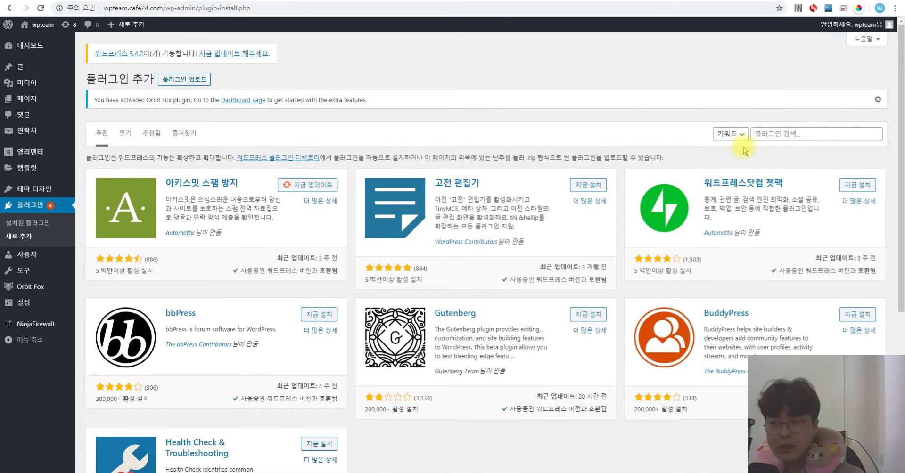
{"action": "left_click", "coordinate": [798, 139]}
{"action": "type", "text": "updraft"}
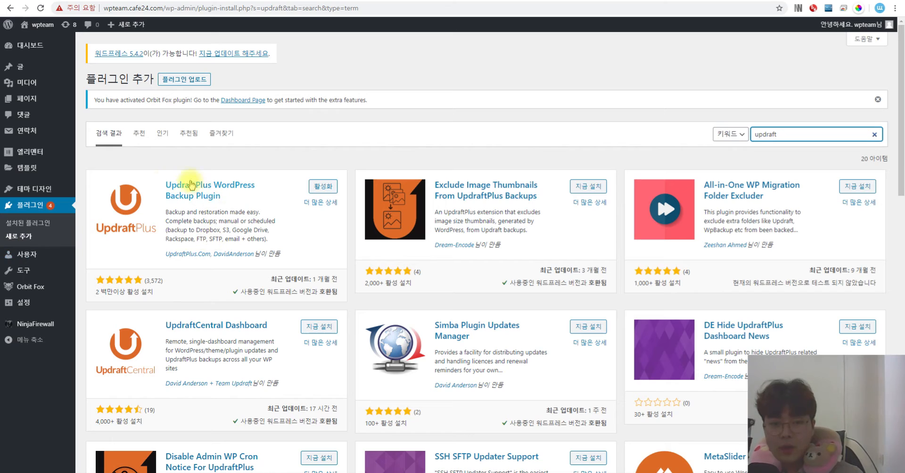
Step: Activate the UpdraftPlus WordPress Backup Plugin from the search results and start its introductory tour
{"action": "left_click_drag", "start_coordinate": [264, 189], "coordinate": [162, 182]}
{"action": "left_click", "coordinate": [270, 190]}
{"action": "left_click_drag", "start_coordinate": [229, 202], "coordinate": [156, 177]}
{"action": "left_click", "coordinate": [311, 146]}
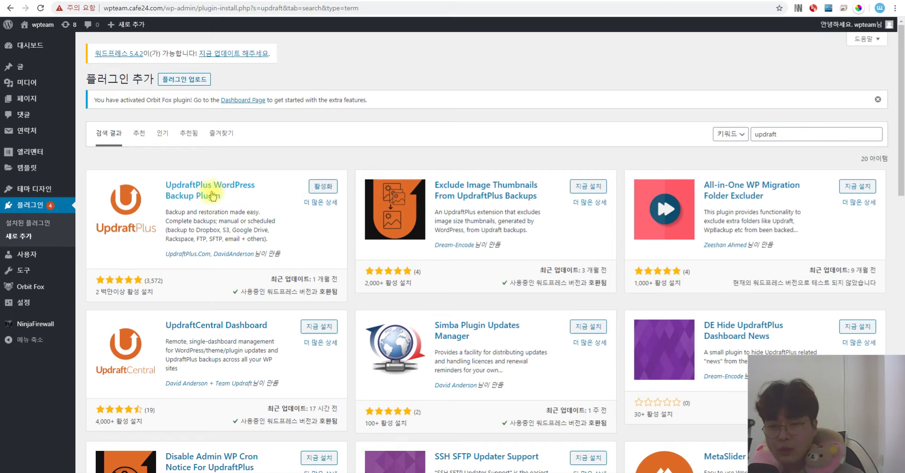
{"action": "left_click", "coordinate": [323, 188]}
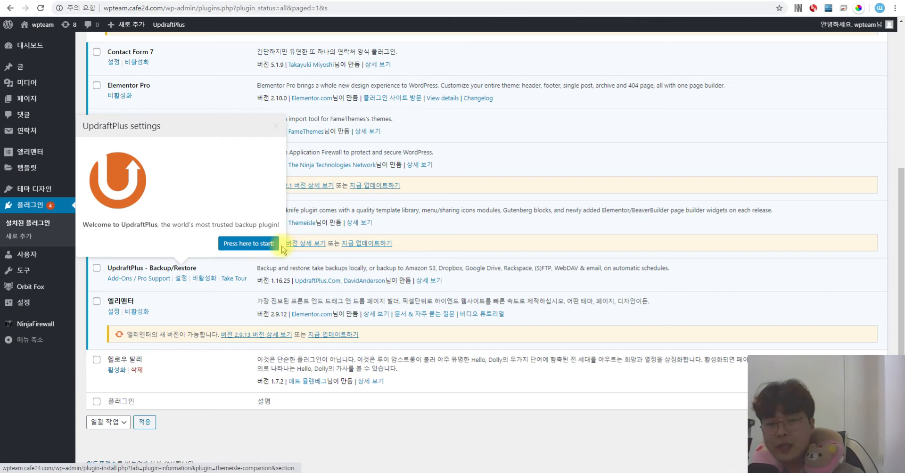
{"action": "left_click", "coordinate": [262, 249]}
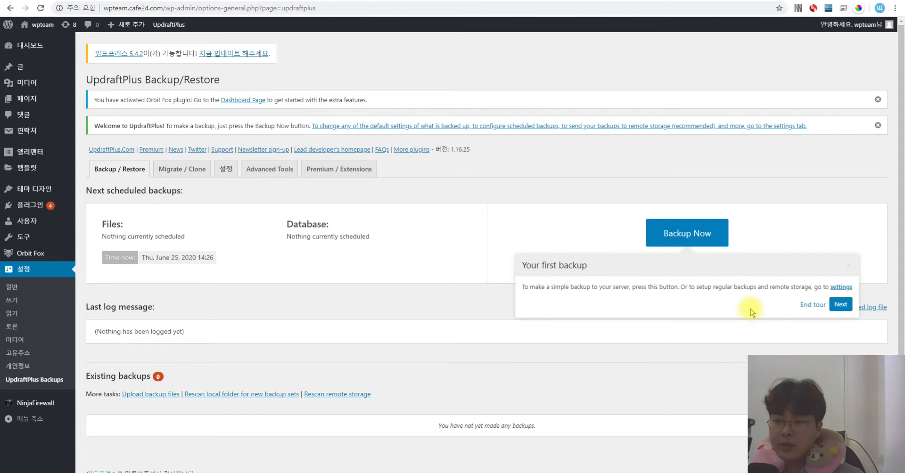
Step: Go through the UpdraftPlus tour of backup schedule, remote storage, included files and saving, and finish it at the Premium feature comparison
{"action": "left_click", "coordinate": [841, 304]}
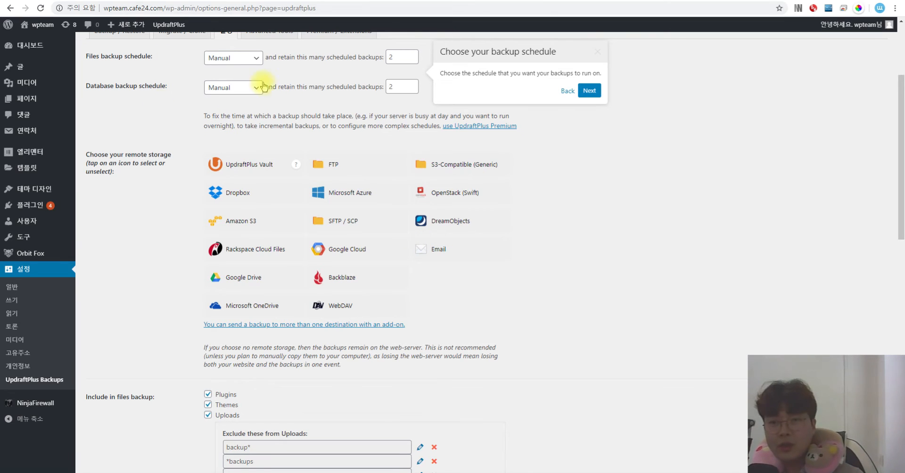
{"action": "left_click", "coordinate": [589, 91]}
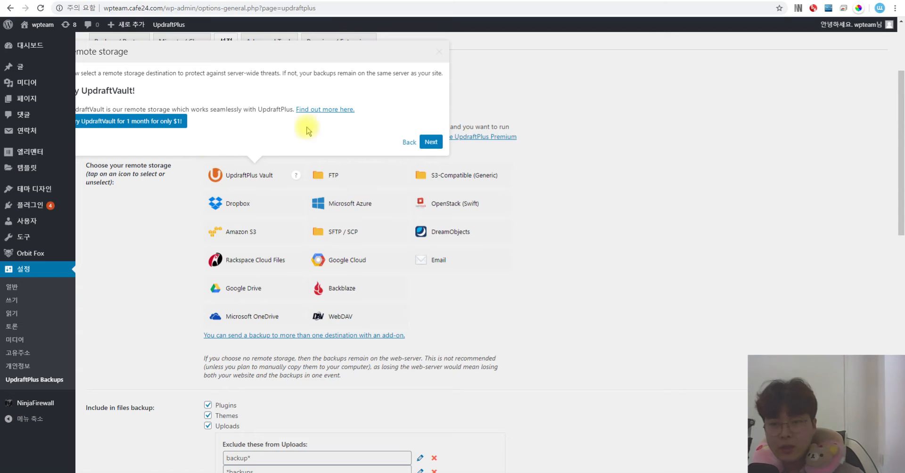
{"action": "left_click", "coordinate": [431, 142]}
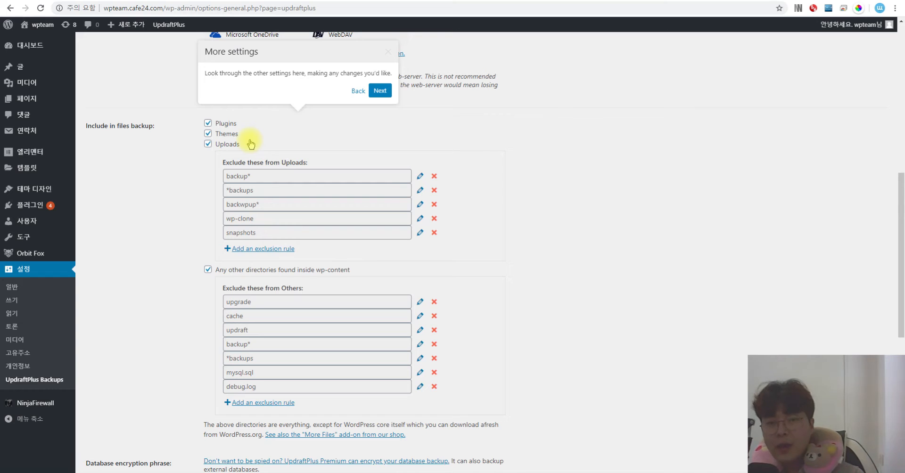
{"action": "left_click", "coordinate": [380, 91]}
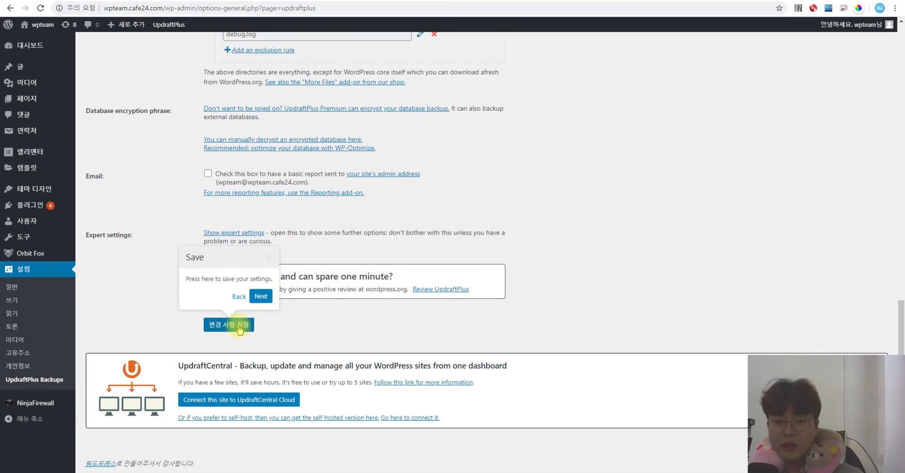
{"action": "left_click", "coordinate": [267, 298]}
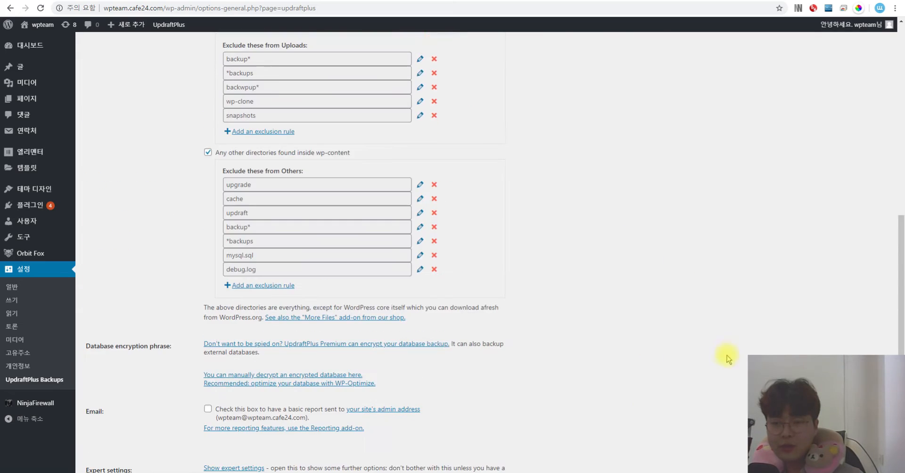
{"action": "left_click", "coordinate": [703, 332]}
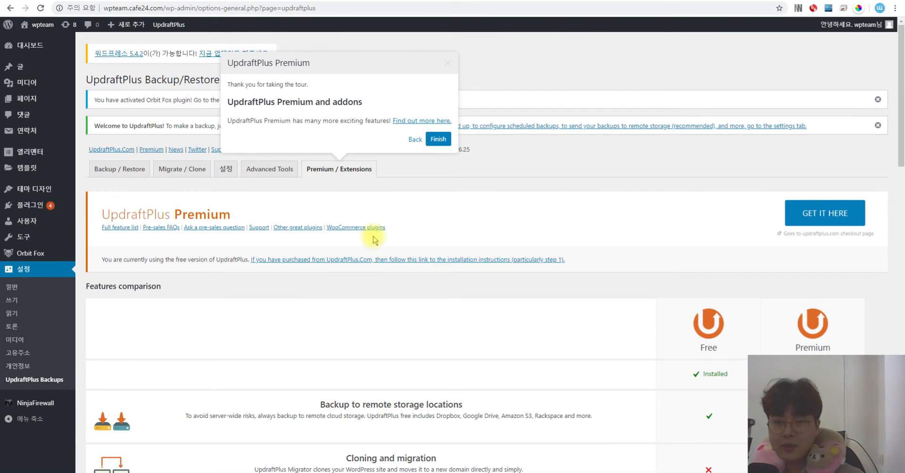
{"action": "left_click", "coordinate": [438, 139]}
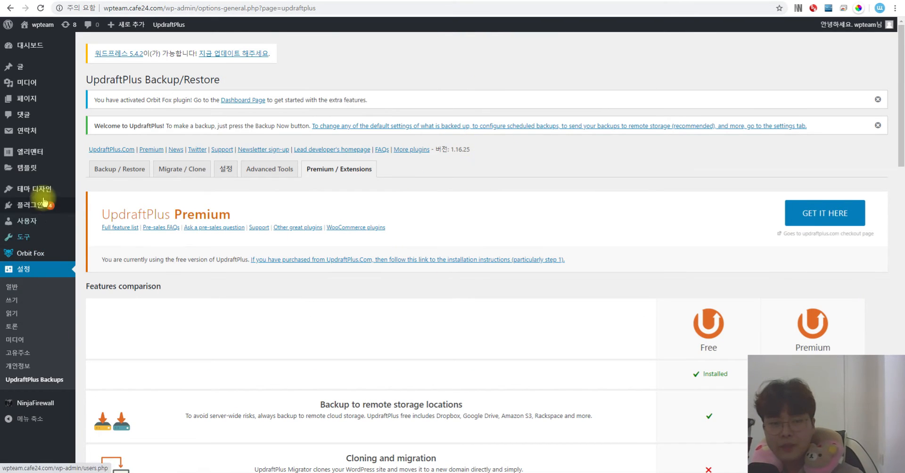
{"action": "scroll", "coordinate": [57, 231], "scroll_direction": "down", "scroll_amount": 4}
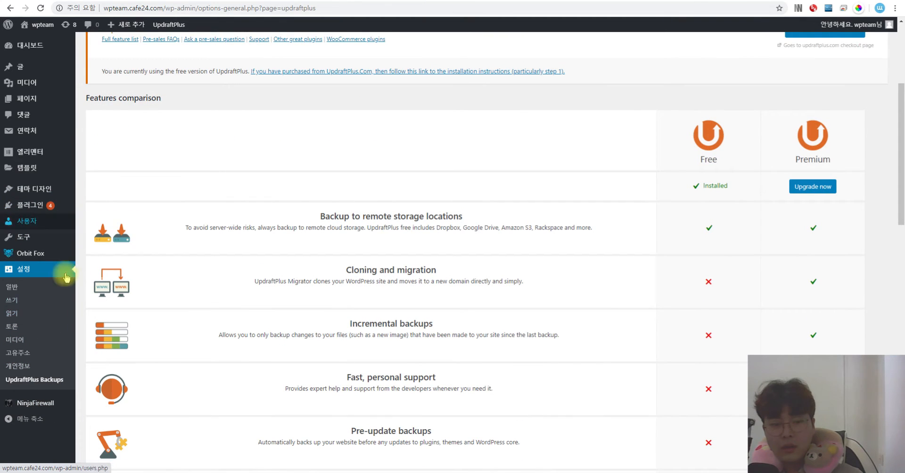
Step: Open the UpdraftPlus backup page and start a new backup that includes the database and files
{"action": "left_click", "coordinate": [38, 385]}
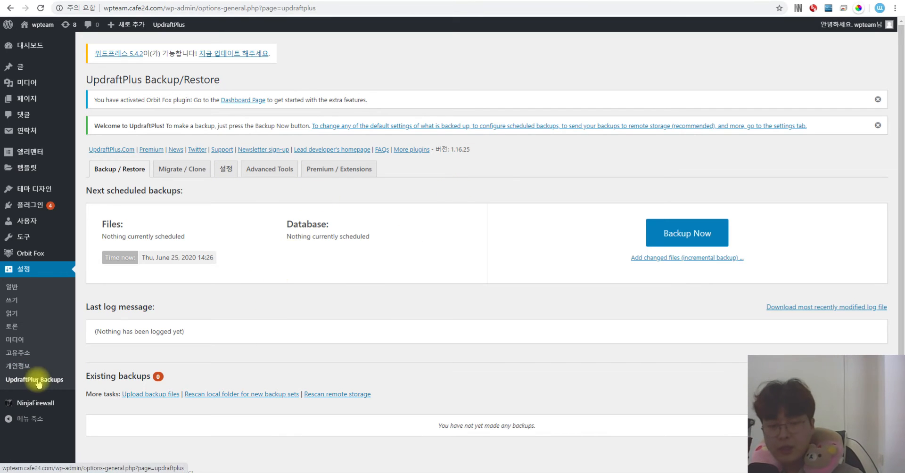
{"action": "left_click", "coordinate": [619, 210]}
{"action": "left_click_drag", "start_coordinate": [650, 216], "coordinate": [778, 237]}
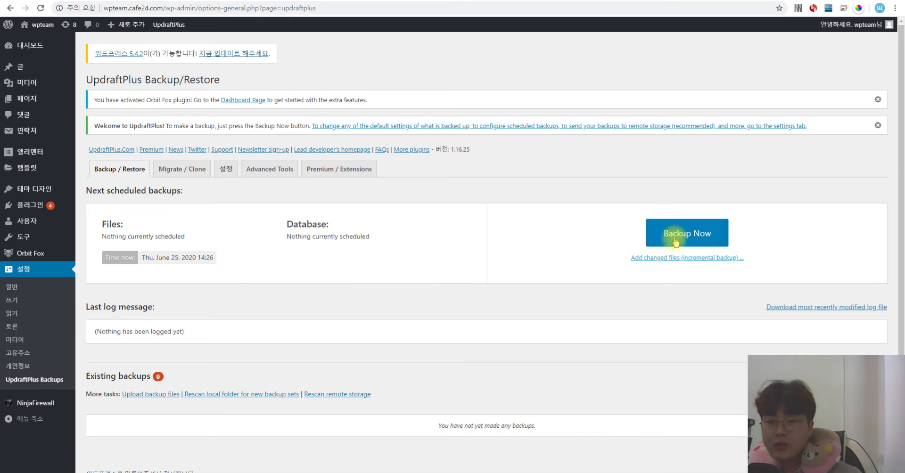
{"action": "mouse_move", "coordinate": [676, 237]}
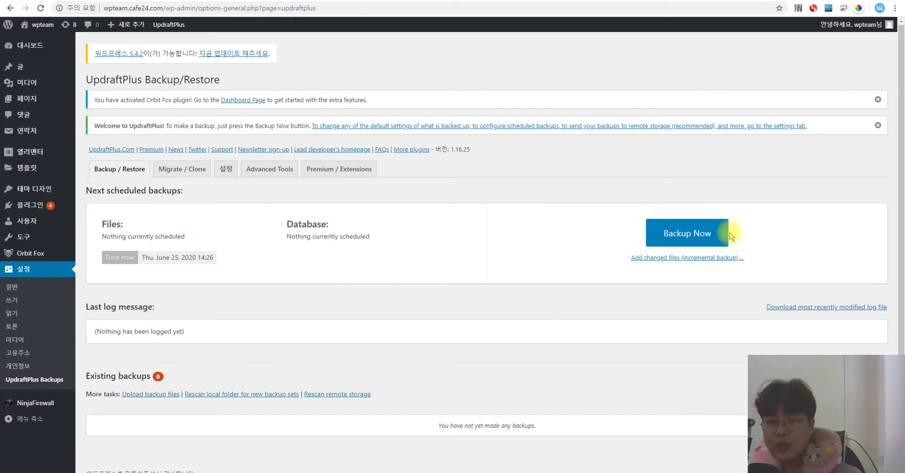
{"action": "left_click", "coordinate": [692, 220]}
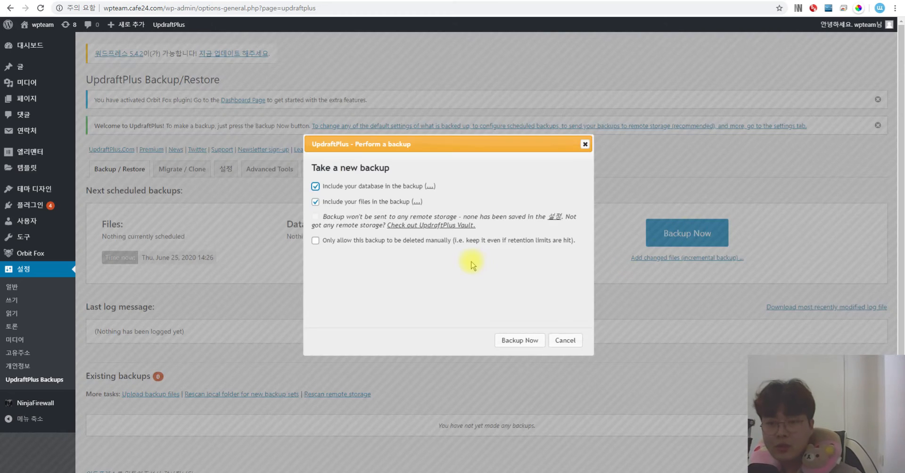
{"action": "left_click_drag", "start_coordinate": [469, 191], "coordinate": [323, 186]}
{"action": "left_click", "coordinate": [473, 200]}
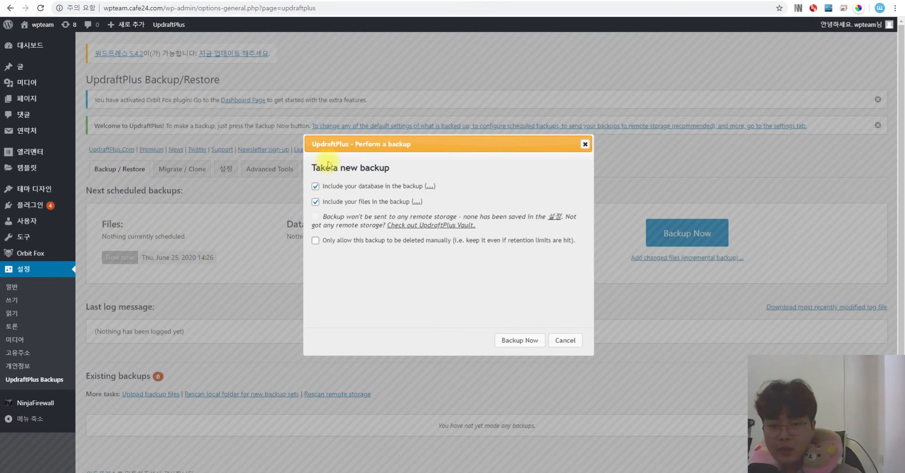
{"action": "left_click_drag", "start_coordinate": [443, 204], "coordinate": [307, 208]}
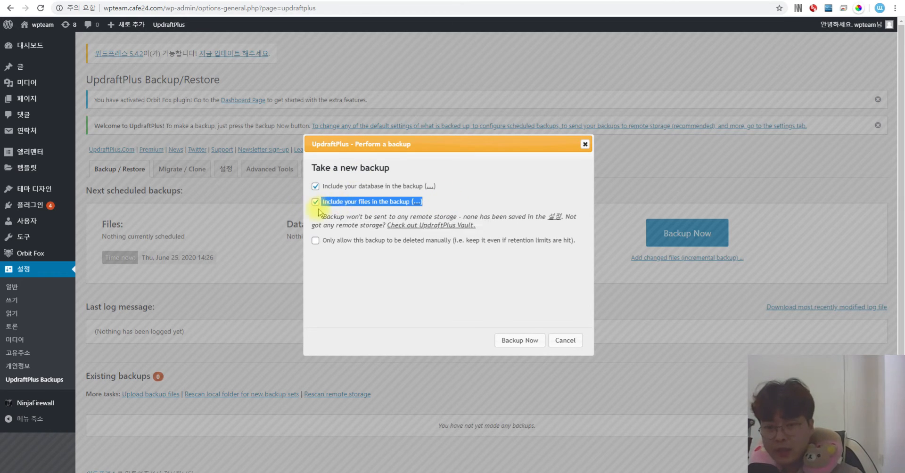
{"action": "left_click", "coordinate": [537, 192]}
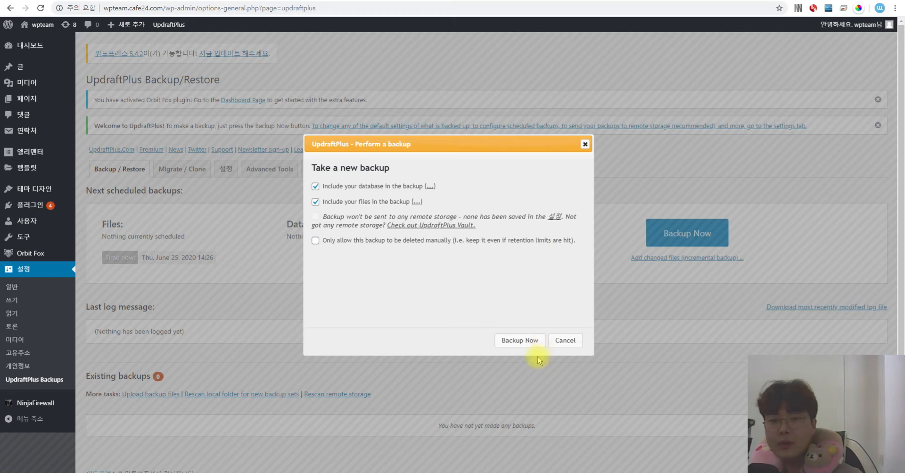
Step: Examine which database tables and file components, such as plugins, themes and uploads, the new backup covers
{"action": "left_click", "coordinate": [430, 187]}
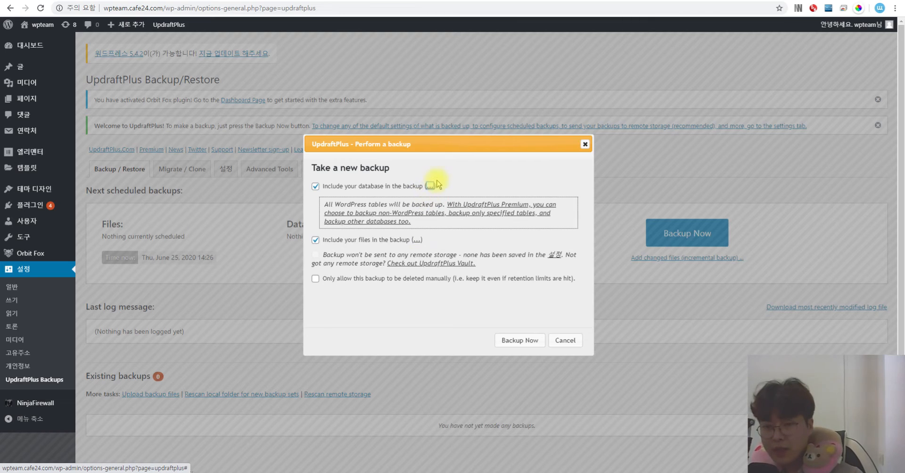
{"action": "left_click", "coordinate": [414, 242]}
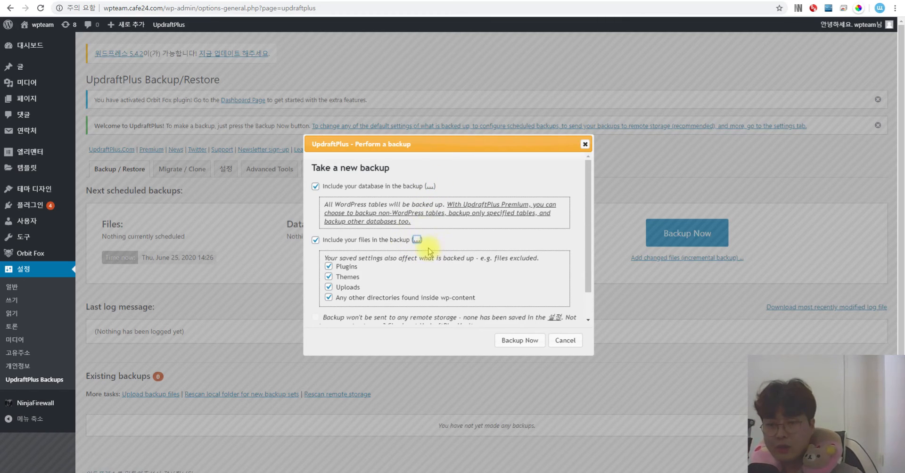
{"action": "left_click", "coordinate": [329, 267]}
{"action": "scroll", "coordinate": [541, 301], "scroll_direction": "down", "scroll_amount": 1}
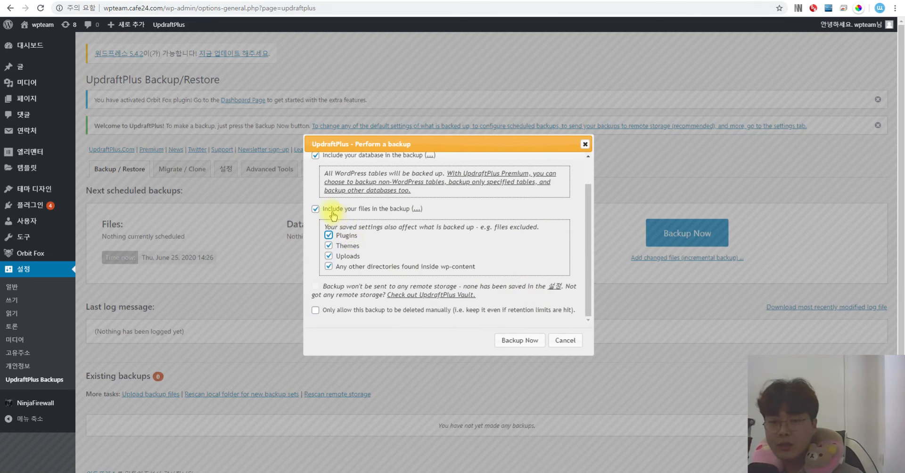
{"action": "scroll", "coordinate": [344, 218], "scroll_direction": "up", "scroll_amount": 1}
{"action": "left_click", "coordinate": [316, 240]}
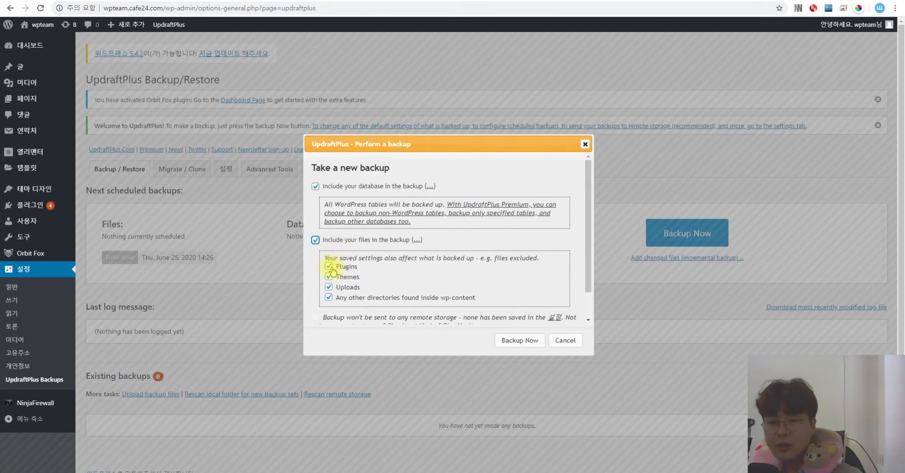
{"action": "left_click", "coordinate": [414, 240]}
{"action": "left_click", "coordinate": [430, 186]}
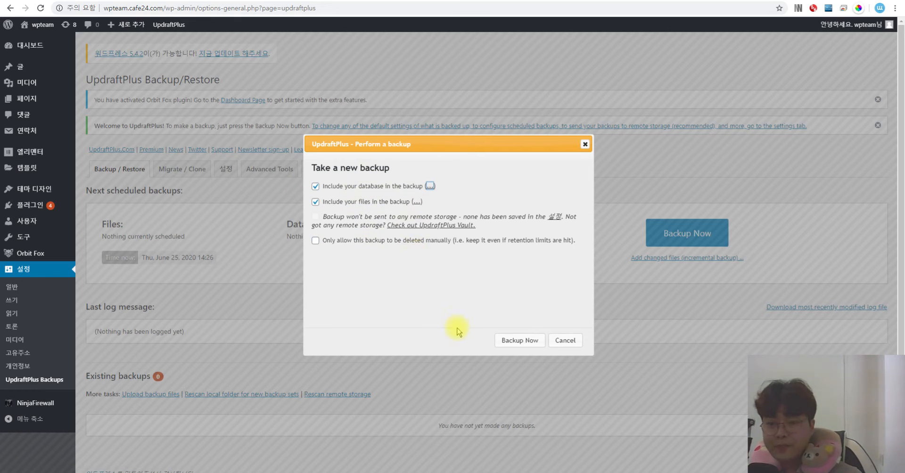
Step: Run the backup of the database and files and dismiss the completion notice
{"action": "left_click", "coordinate": [522, 349]}
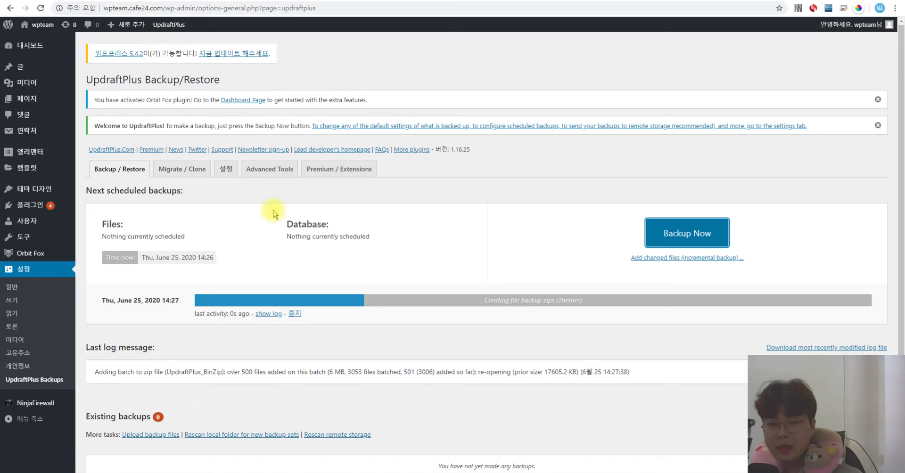
{"action": "scroll", "coordinate": [404, 246], "scroll_direction": "down", "scroll_amount": 1}
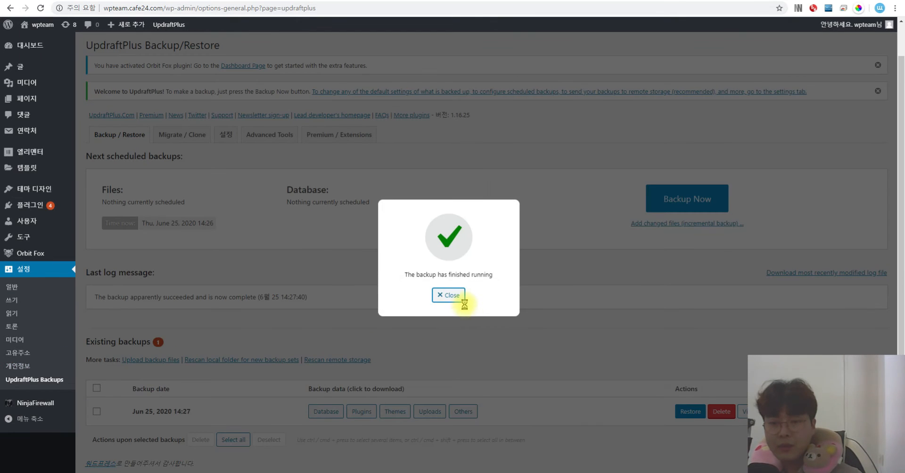
{"action": "left_click", "coordinate": [450, 296]}
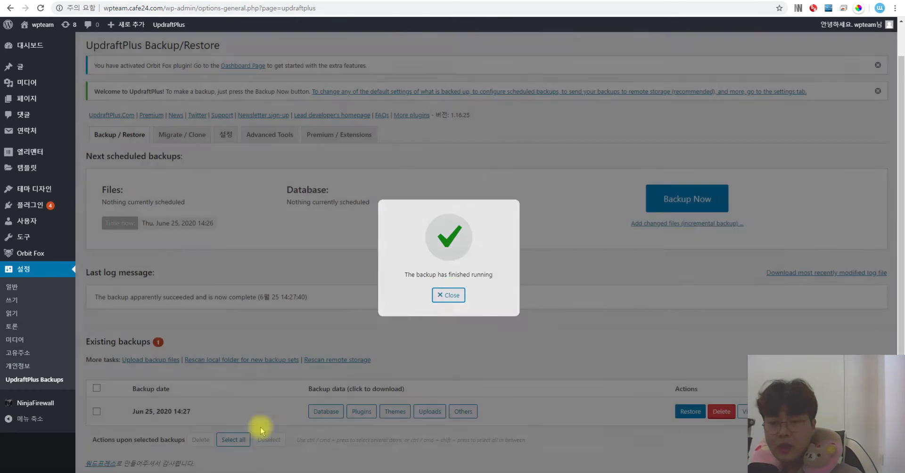
{"action": "left_click_drag", "start_coordinate": [143, 389], "coordinate": [569, 415]}
{"action": "left_click", "coordinate": [608, 351]}
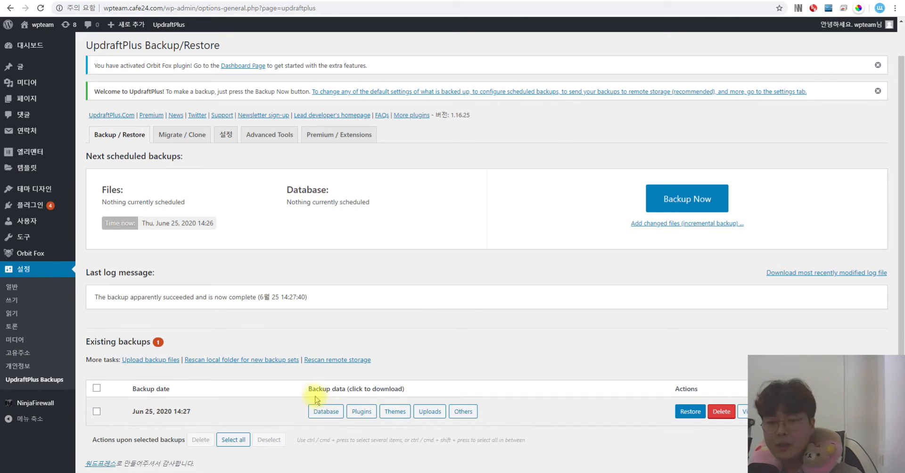
Step: Prepare the database and plugins files of the existing backup for download and dismiss the database download entry
{"action": "left_click_drag", "start_coordinate": [304, 389], "coordinate": [450, 390]}
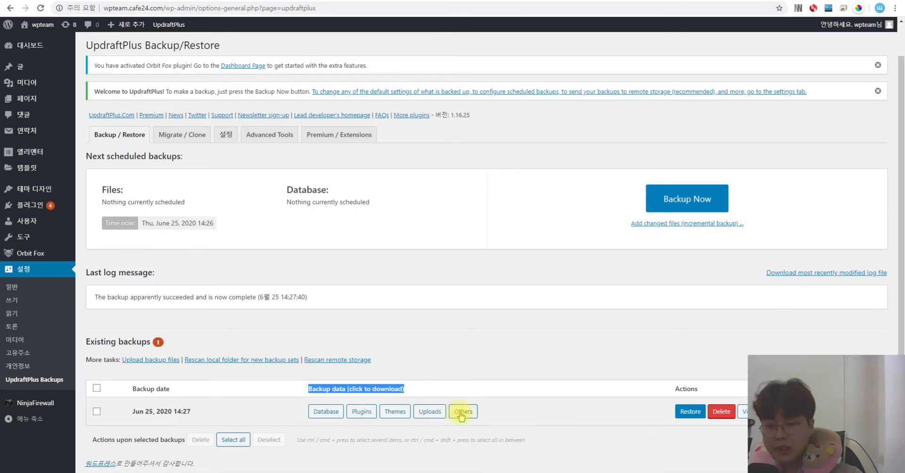
{"action": "left_click", "coordinate": [326, 412]}
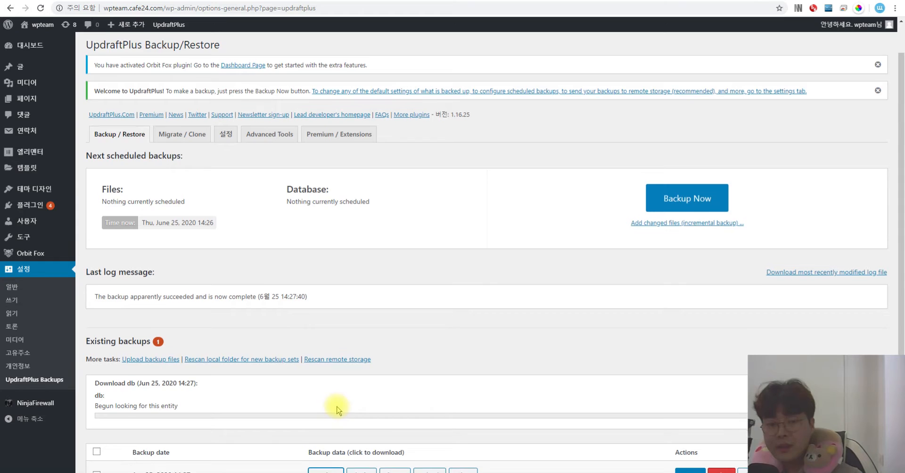
{"action": "scroll", "coordinate": [334, 413], "scroll_direction": "down", "scroll_amount": 2}
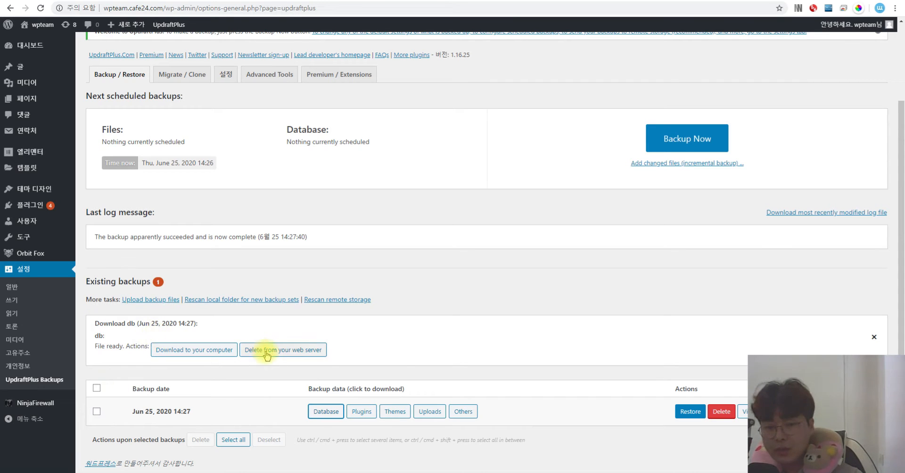
{"action": "left_click", "coordinate": [361, 412]}
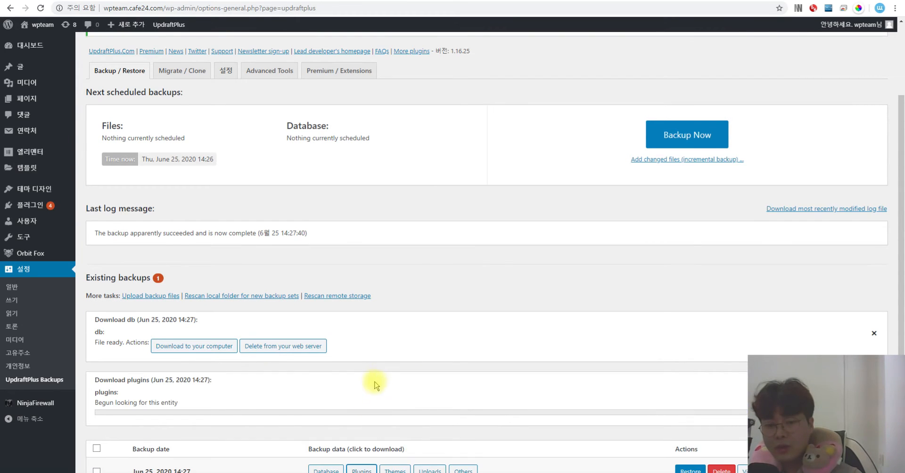
{"action": "scroll", "coordinate": [372, 397], "scroll_direction": "down", "scroll_amount": 1}
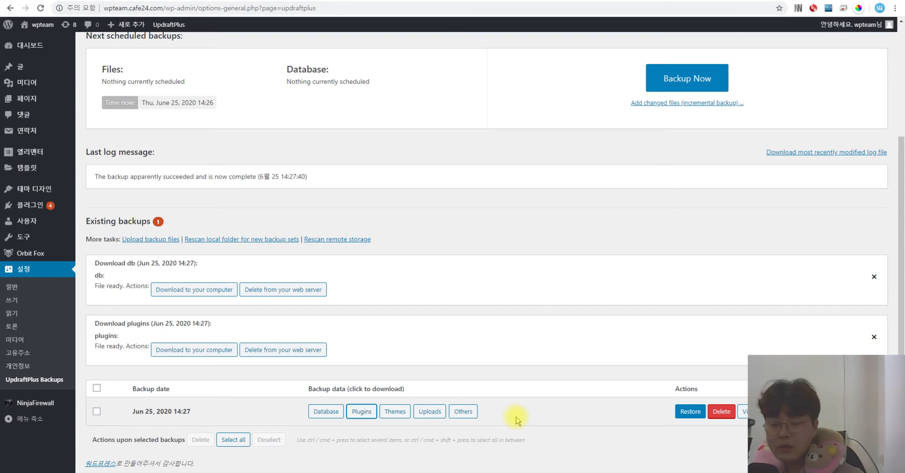
{"action": "left_click", "coordinate": [873, 278]}
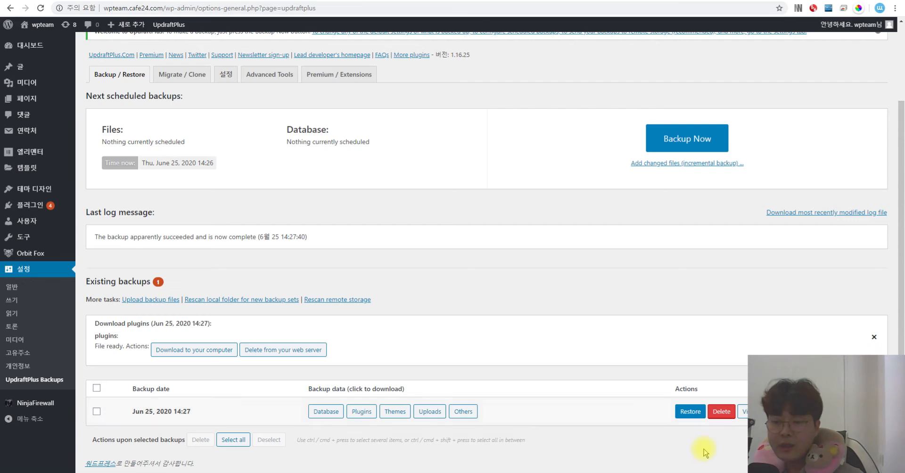
Step: Restore the plugins, themes, uploads, others and database from the Jun 25, 2020 14:27 backup and return to the UpdraftPlus configuration
{"action": "left_click", "coordinate": [691, 412]}
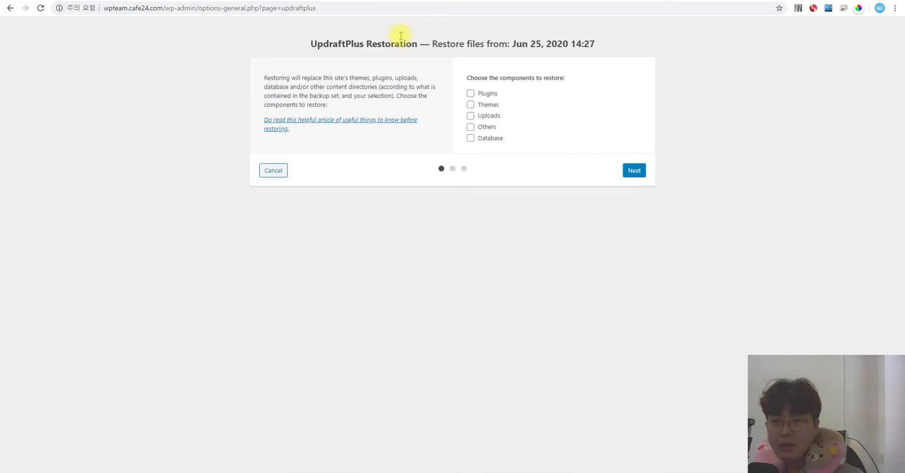
{"action": "left_click", "coordinate": [486, 93]}
{"action": "left_click", "coordinate": [486, 104]}
{"action": "left_click", "coordinate": [489, 116]}
{"action": "left_click", "coordinate": [487, 127]}
{"action": "left_click", "coordinate": [488, 138]}
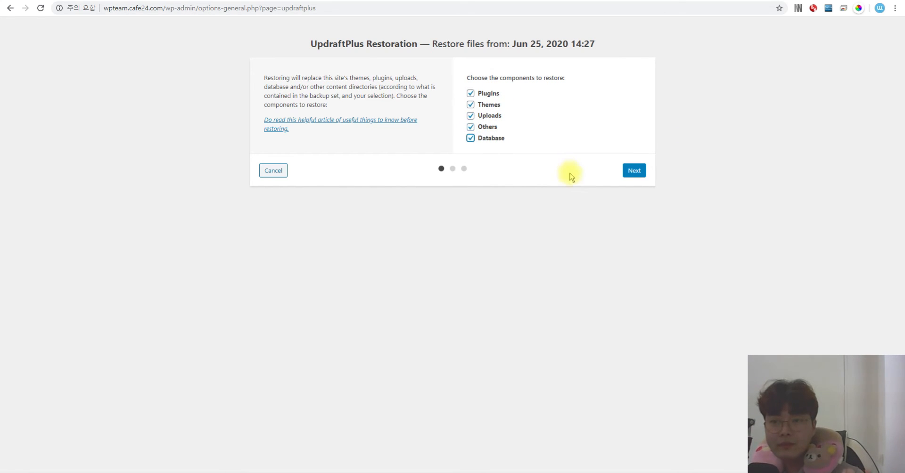
{"action": "left_click", "coordinate": [634, 170]}
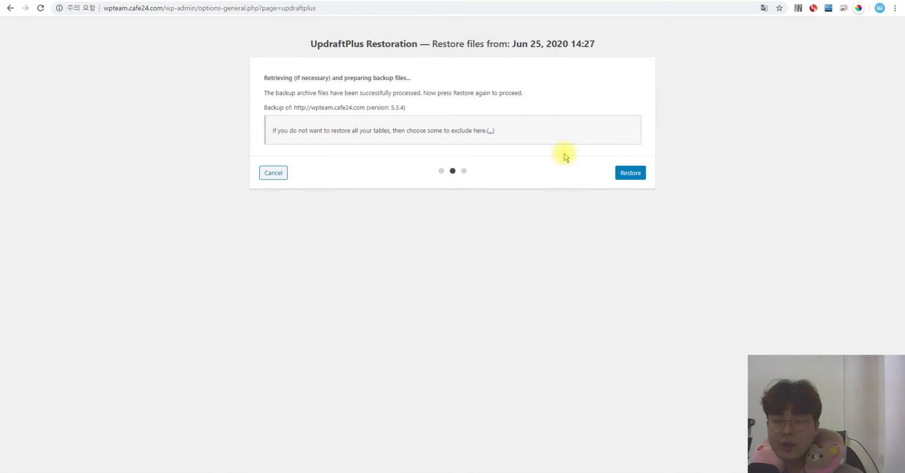
{"action": "left_click", "coordinate": [637, 174]}
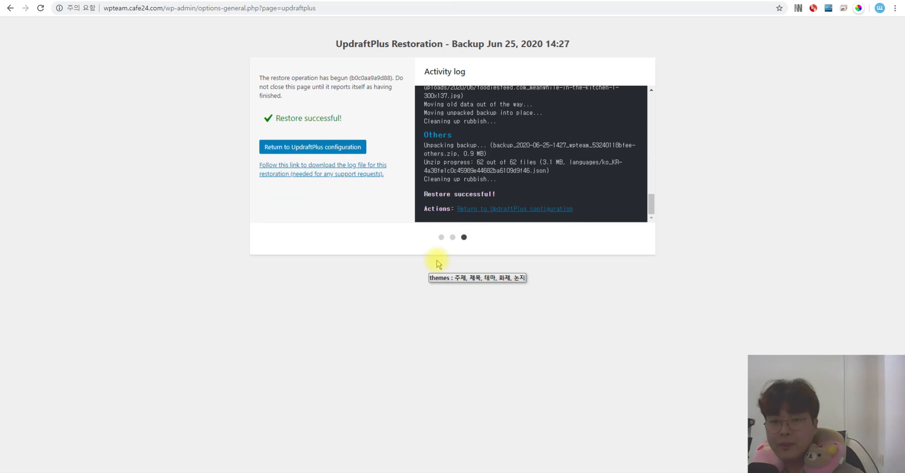
{"action": "left_click", "coordinate": [296, 149]}
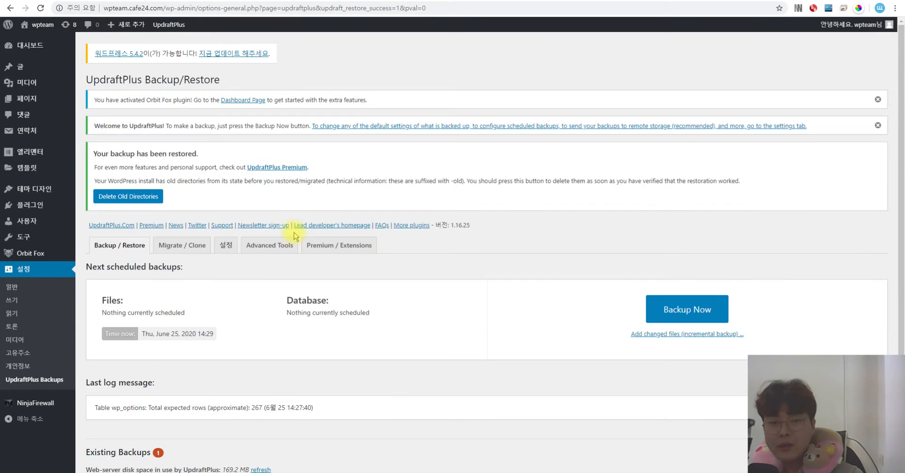
Step: Open the UpdraftPlus settings and set the files backup schedule to Weekly
{"action": "scroll", "coordinate": [245, 282], "scroll_direction": "down", "scroll_amount": 3}
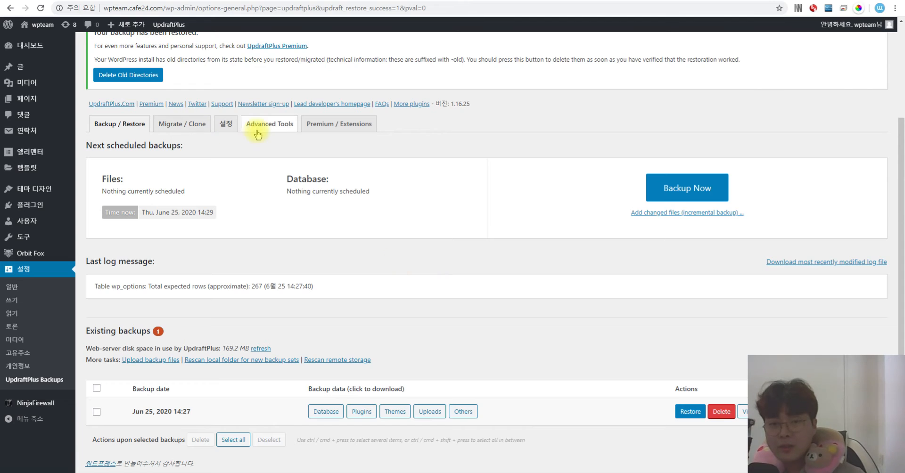
{"action": "left_click", "coordinate": [226, 125]}
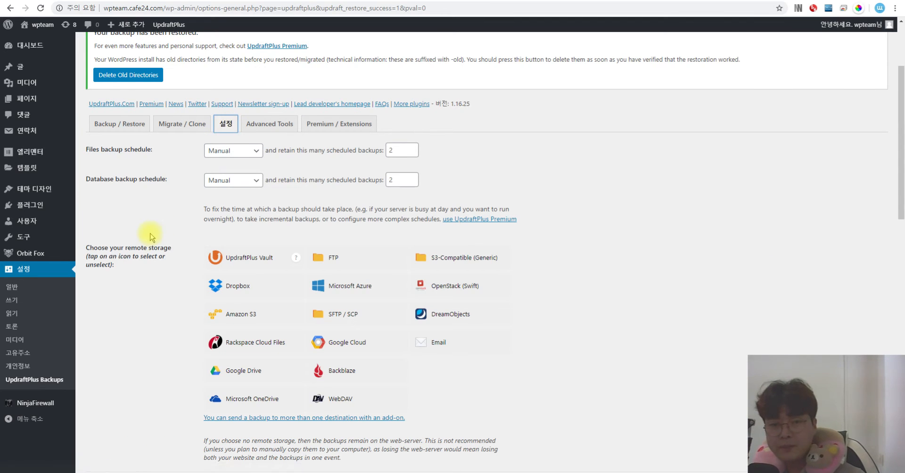
{"action": "left_click_drag", "start_coordinate": [97, 150], "coordinate": [147, 150]}
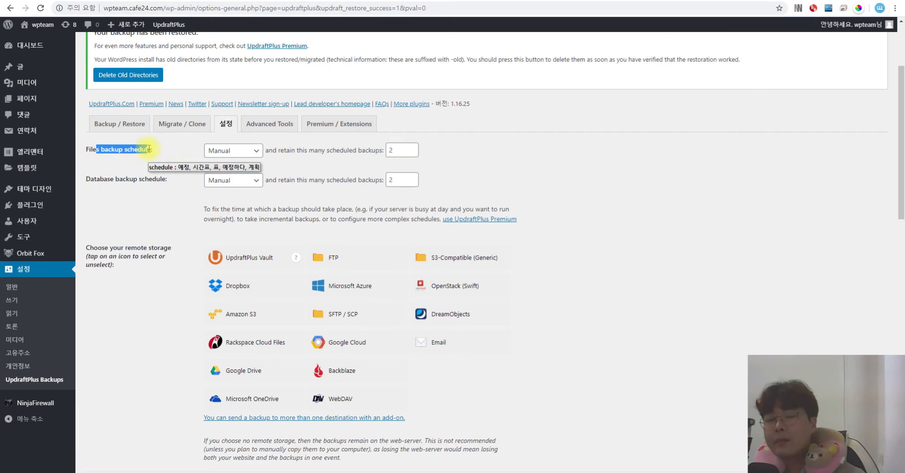
{"action": "left_click", "coordinate": [174, 157]}
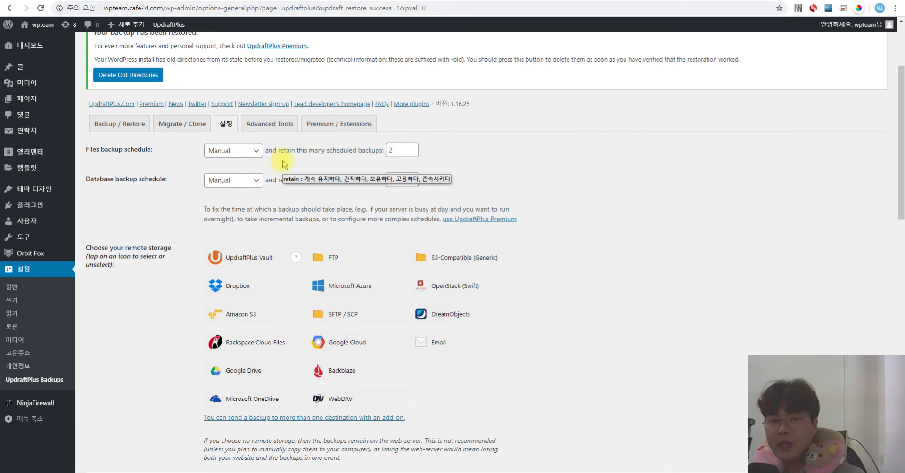
{"action": "left_click", "coordinate": [225, 151]}
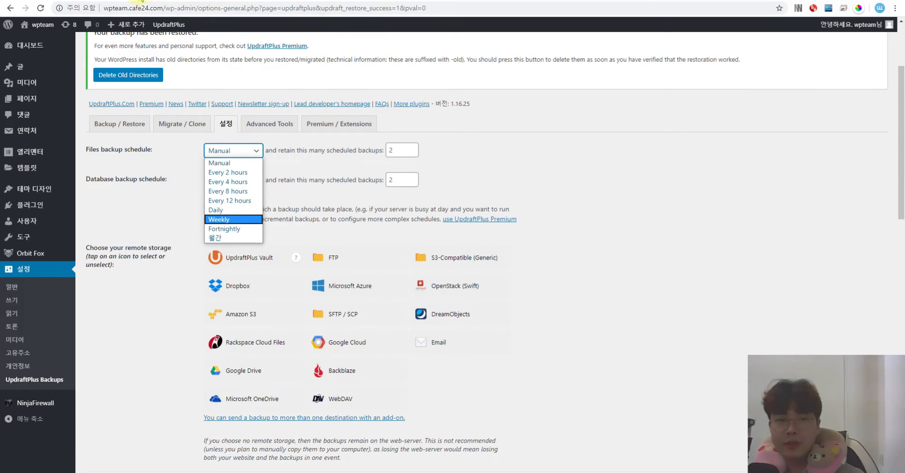
{"action": "left_click", "coordinate": [475, 181]}
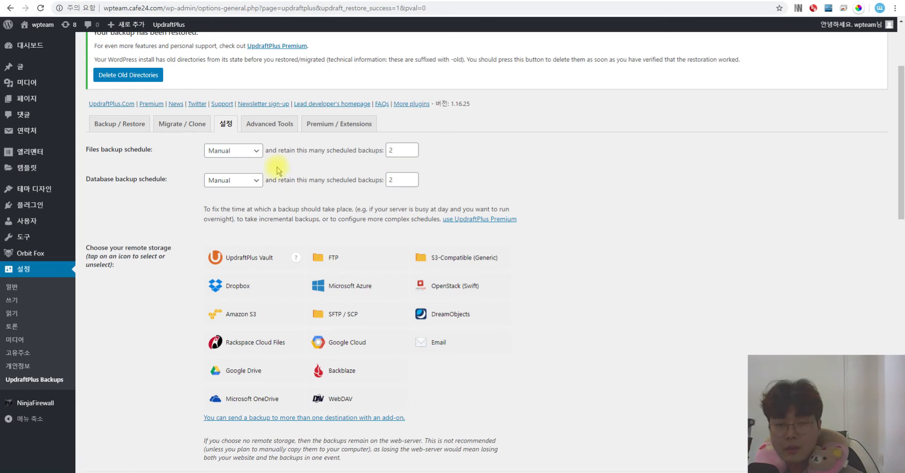
{"action": "left_click", "coordinate": [245, 152]}
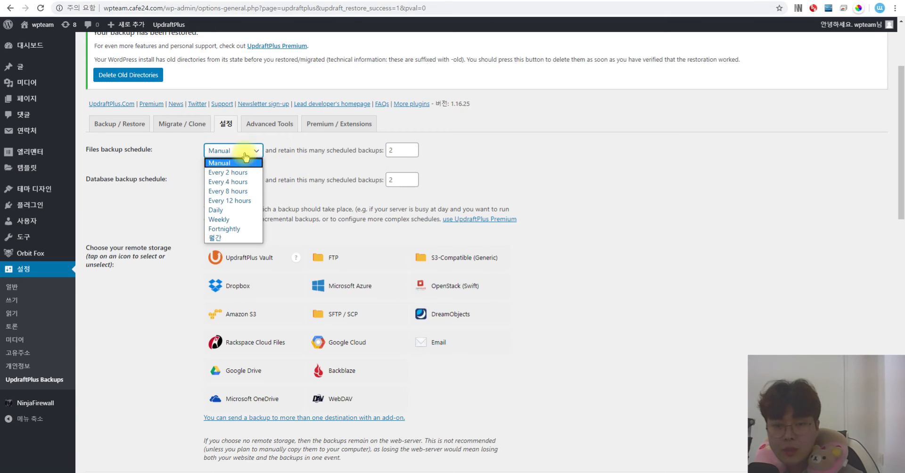
{"action": "left_click", "coordinate": [229, 221]}
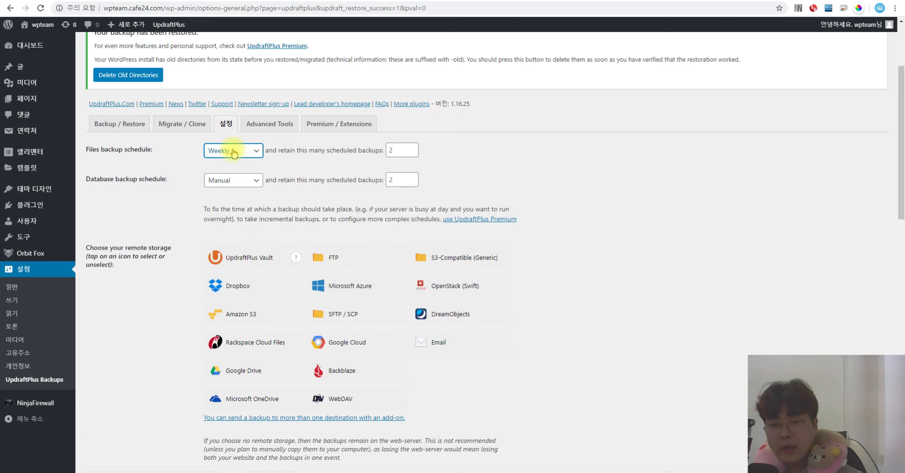
Step: Set the number of retained scheduled files backups to 4
{"action": "double_click", "coordinate": [370, 150]}
{"action": "left_click", "coordinate": [472, 141]}
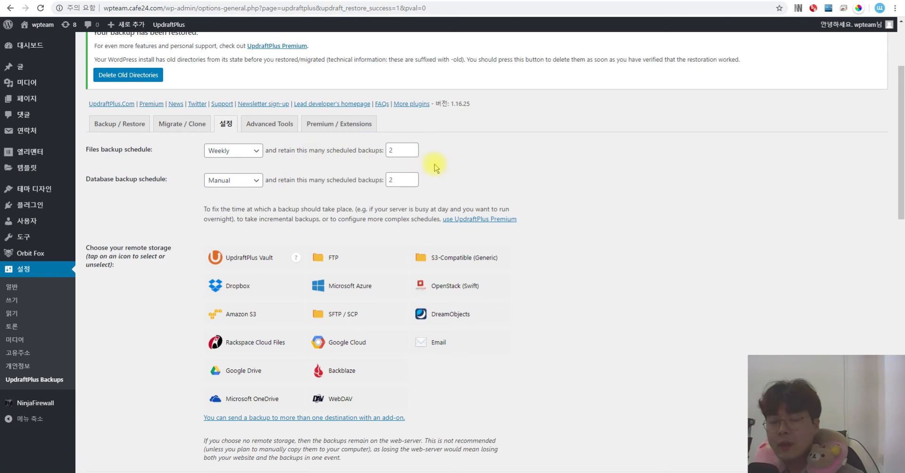
{"action": "double_click", "coordinate": [399, 149]}
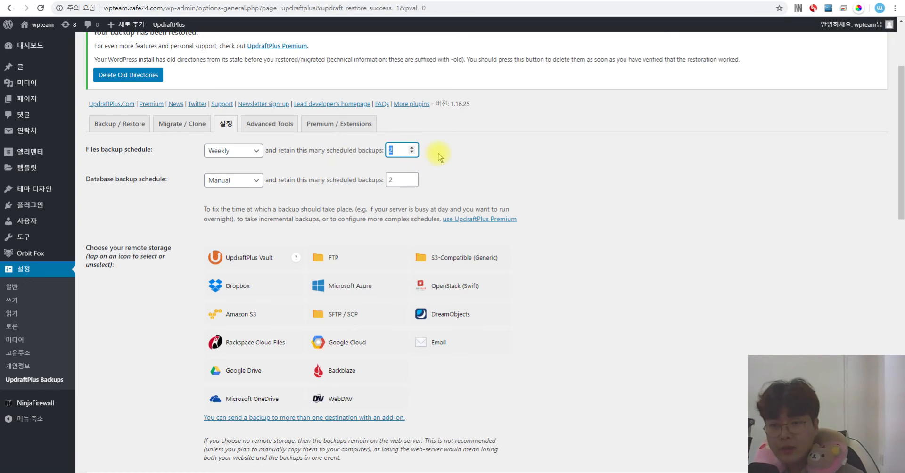
{"action": "type", "text": "4"}
{"action": "left_click", "coordinate": [541, 145]}
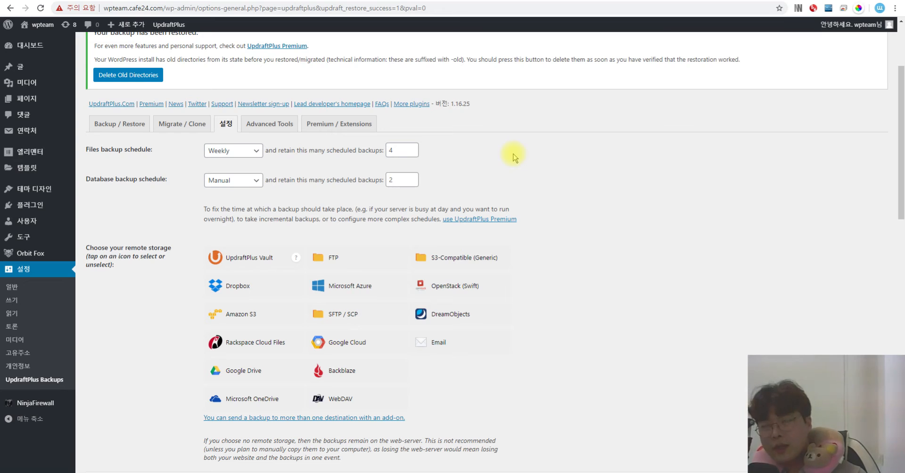
{"action": "double_click", "coordinate": [392, 150]}
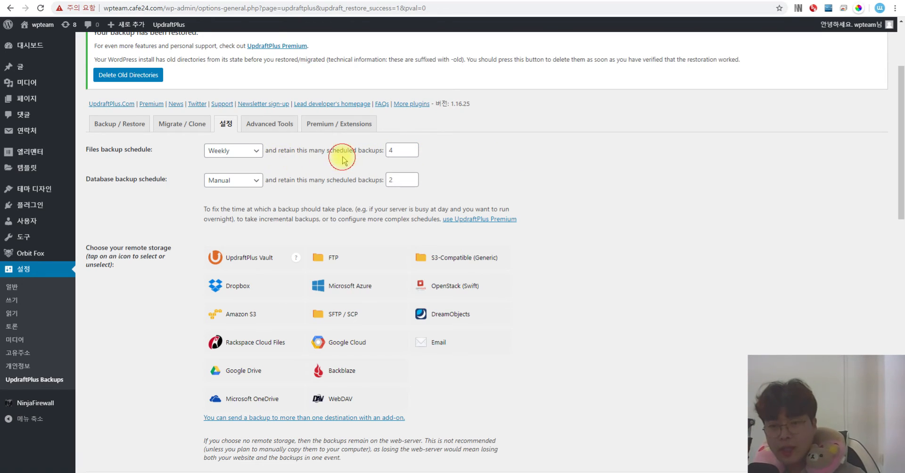
{"action": "left_click", "coordinate": [350, 161]}
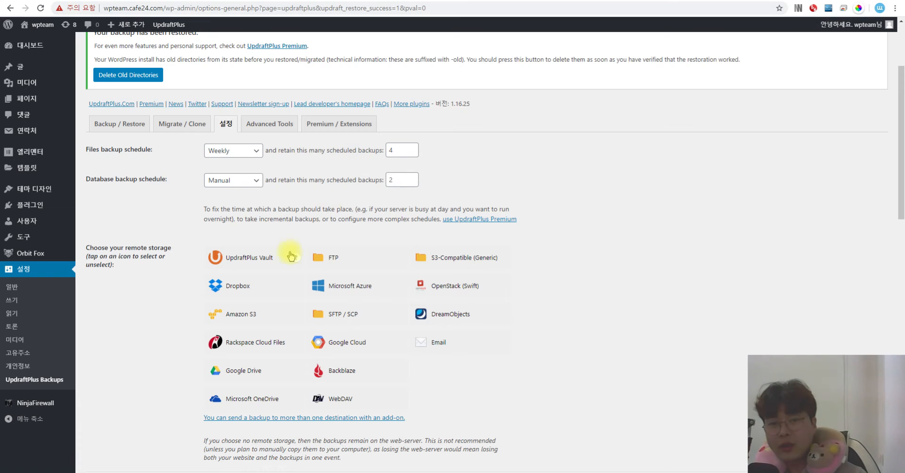
Step: Set the database backup schedule to Daily and retain 30 scheduled backups
{"action": "left_click", "coordinate": [226, 182]}
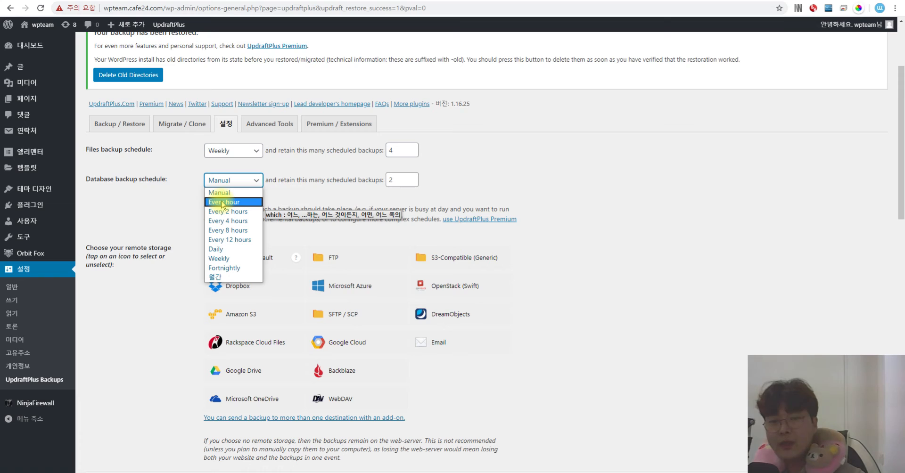
{"action": "left_click", "coordinate": [216, 249]}
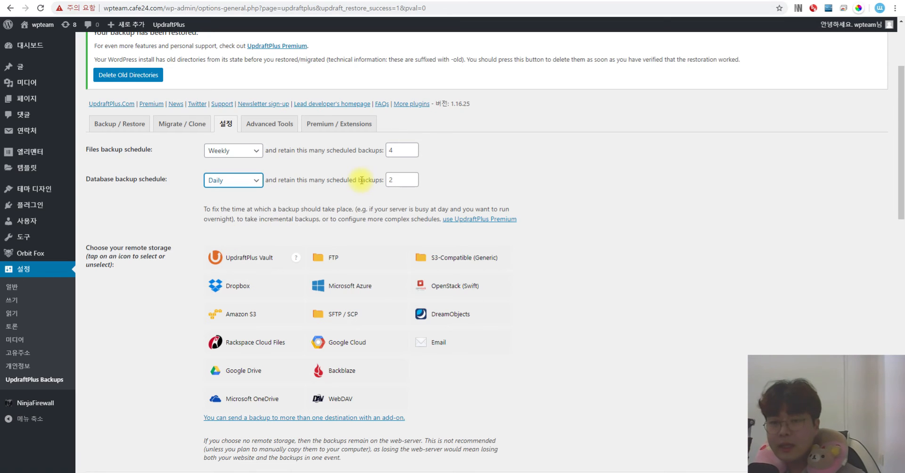
{"action": "left_click", "coordinate": [329, 197]}
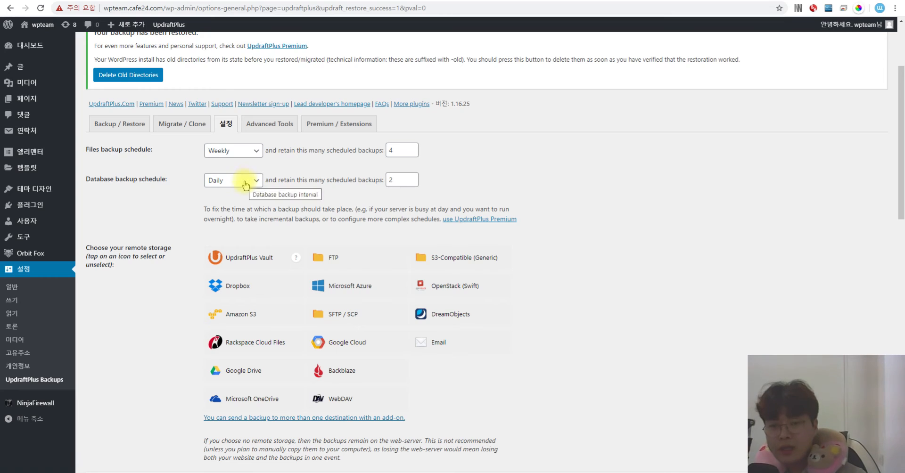
{"action": "double_click", "coordinate": [392, 180]}
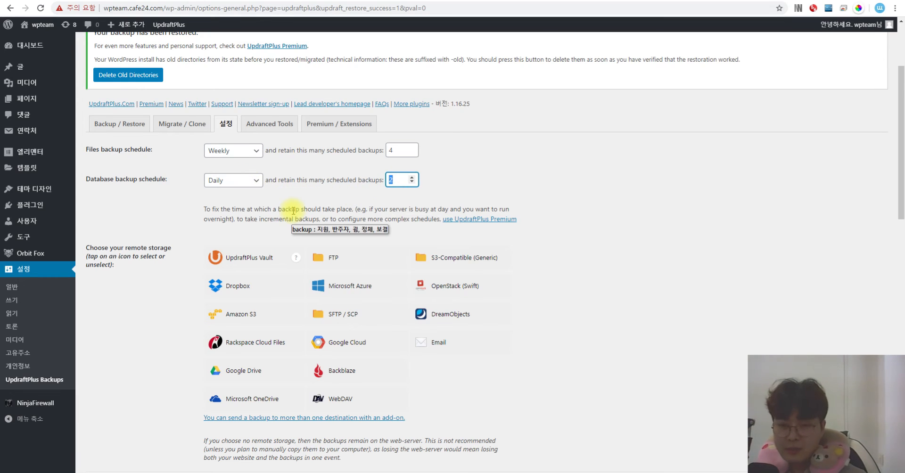
{"action": "type", "text": "30"}
{"action": "left_click", "coordinate": [613, 180]}
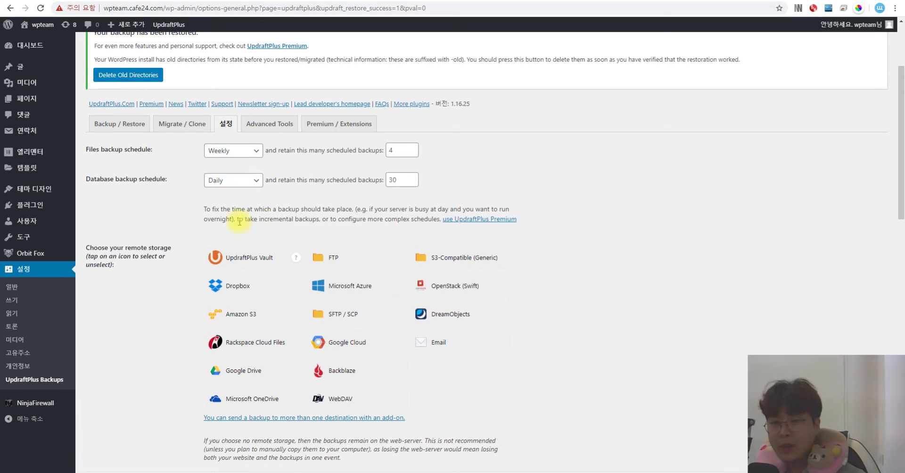
Step: Try a database backup schedule of Every 2 hours with 500 retained backups
{"action": "left_click", "coordinate": [221, 179]}
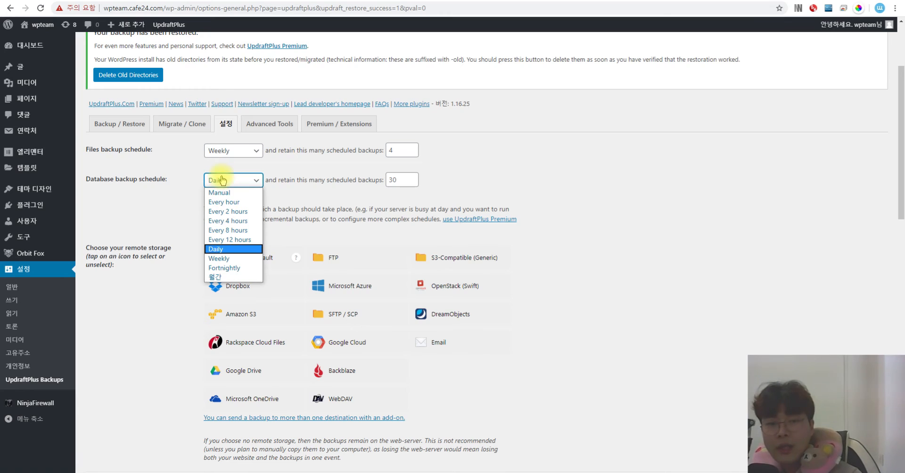
{"action": "left_click", "coordinate": [236, 202]}
{"action": "left_click", "coordinate": [233, 180]}
{"action": "left_click", "coordinate": [248, 213]}
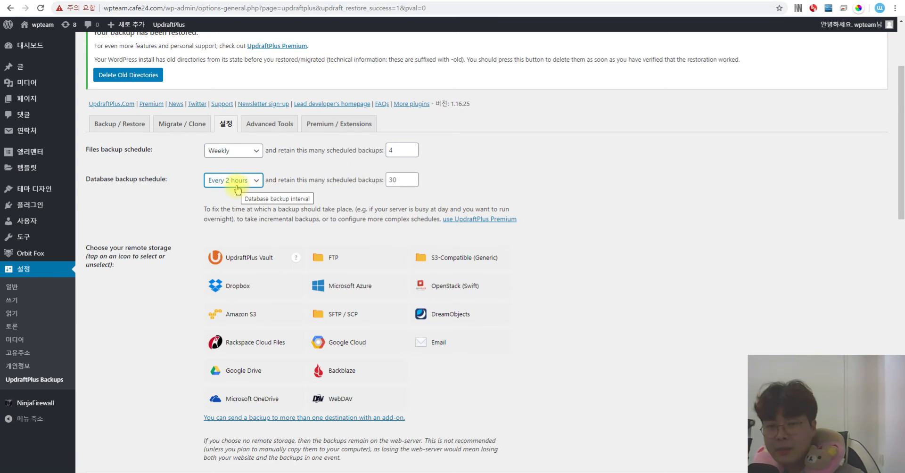
{"action": "double_click", "coordinate": [396, 179]}
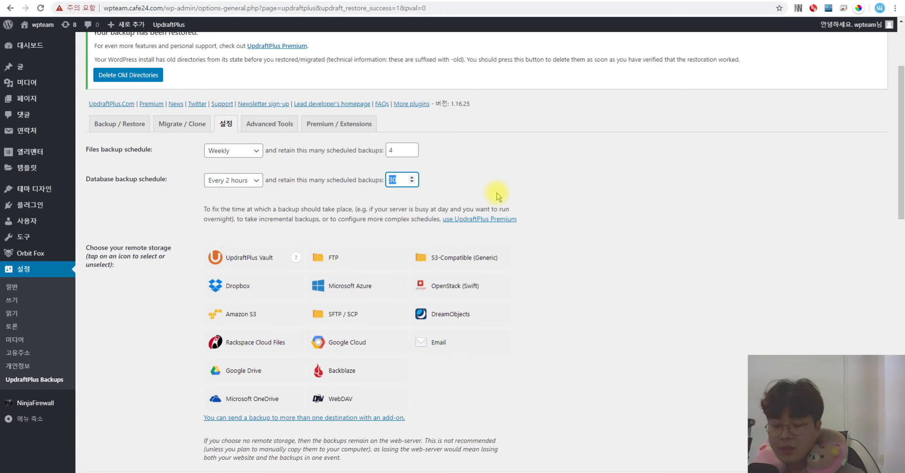
{"action": "type", "text": "500"}
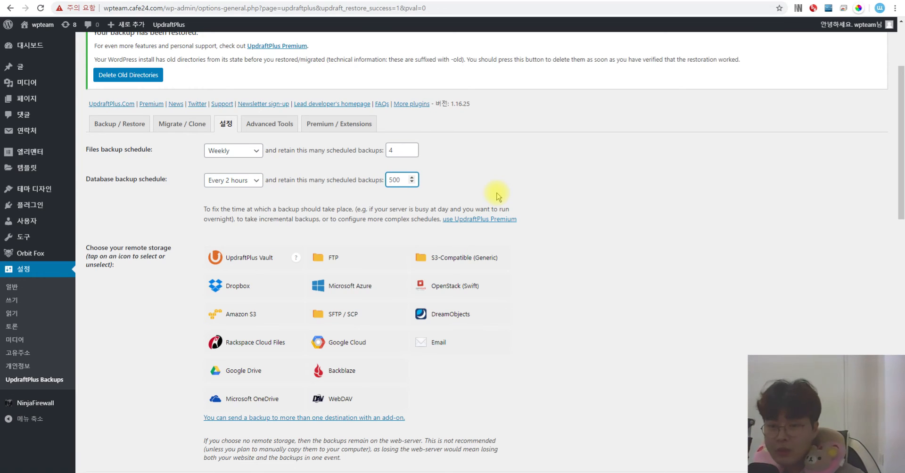
{"action": "left_click", "coordinate": [496, 170]}
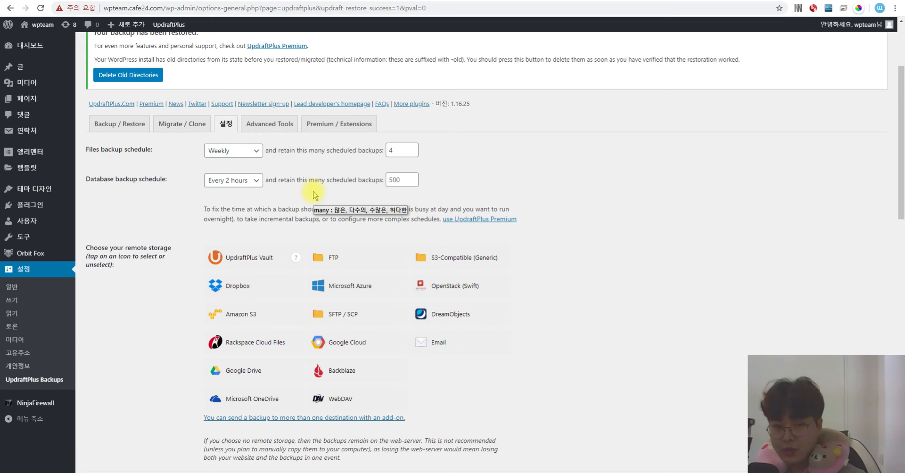
Step: Return the database backup schedule to Daily with 30 retained scheduled backups
{"action": "left_click", "coordinate": [238, 180]}
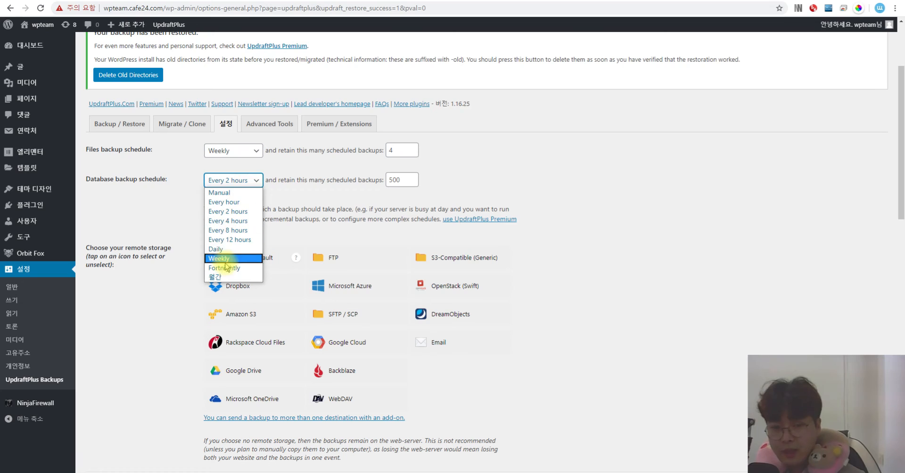
{"action": "left_click", "coordinate": [216, 249]}
{"action": "double_click", "coordinate": [406, 179]}
{"action": "type", "text": "30"}
{"action": "left_click", "coordinate": [560, 161]}
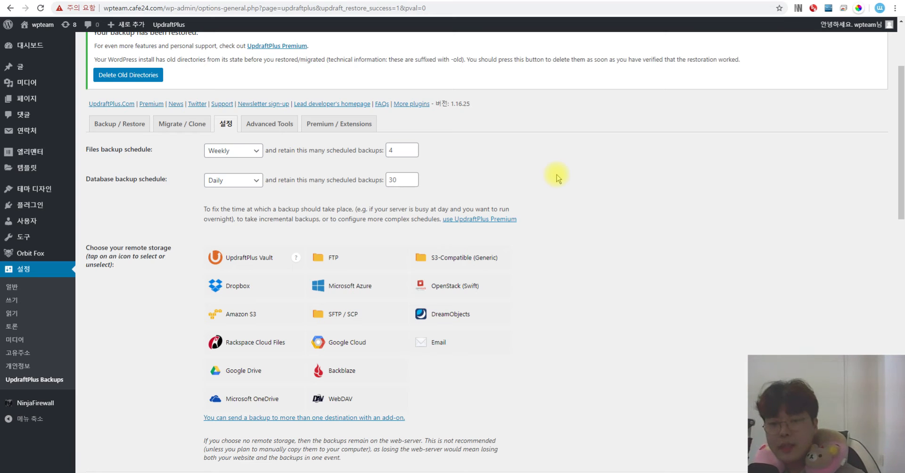
Step: Save the changes to the UpdraftPlus backup schedule settings
{"action": "scroll", "coordinate": [556, 178], "scroll_direction": "down", "scroll_amount": 2}
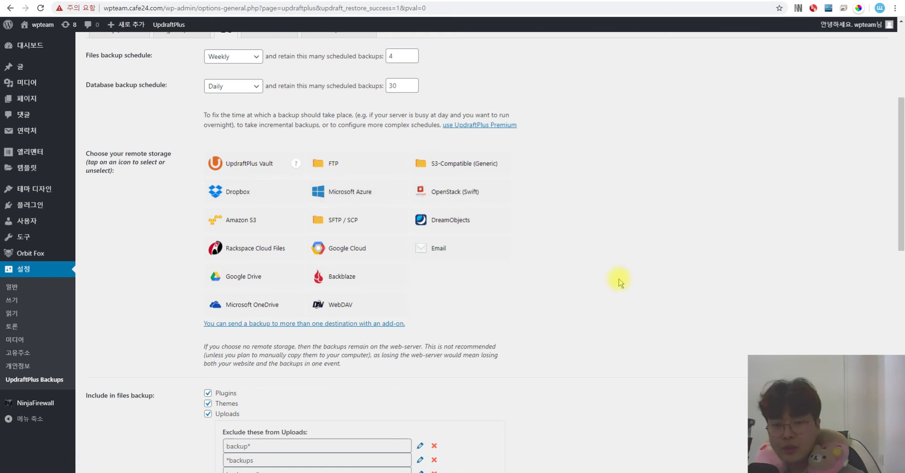
{"action": "left_click", "coordinate": [441, 220]}
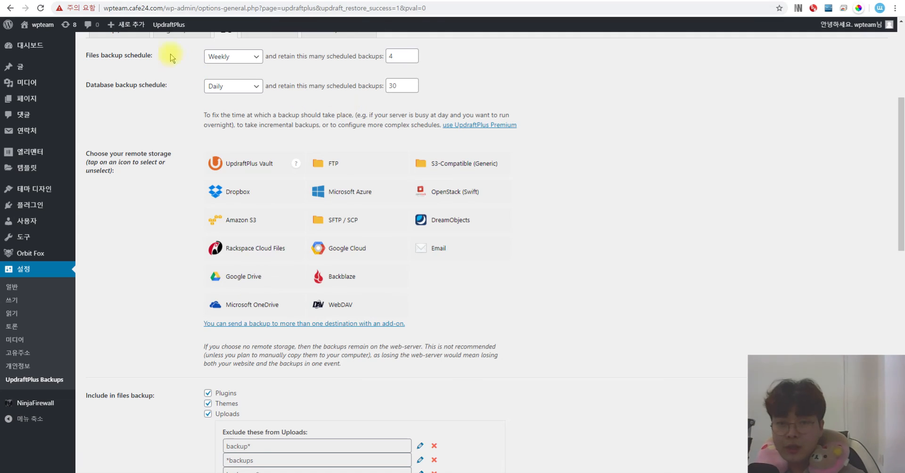
{"action": "scroll", "coordinate": [292, 340], "scroll_direction": "down", "scroll_amount": 10}
{"action": "scroll", "coordinate": [292, 339], "scroll_direction": "down", "scroll_amount": 3}
{"action": "left_click", "coordinate": [230, 320]}
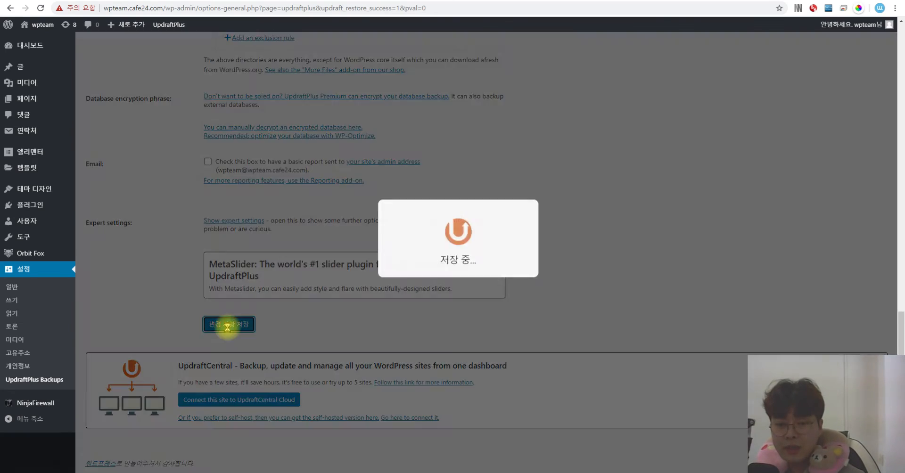
Step: Choose Google Drive as the remote storage and check its Google Drive folder setting
{"action": "scroll", "coordinate": [283, 330], "scroll_direction": "down", "scroll_amount": 3}
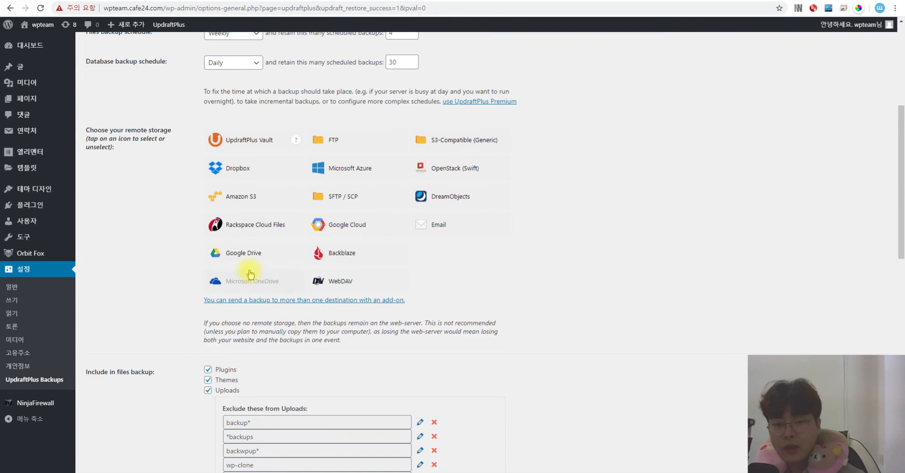
{"action": "left_click", "coordinate": [243, 254]}
{"action": "scroll", "coordinate": [245, 260], "scroll_direction": "down", "scroll_amount": 3}
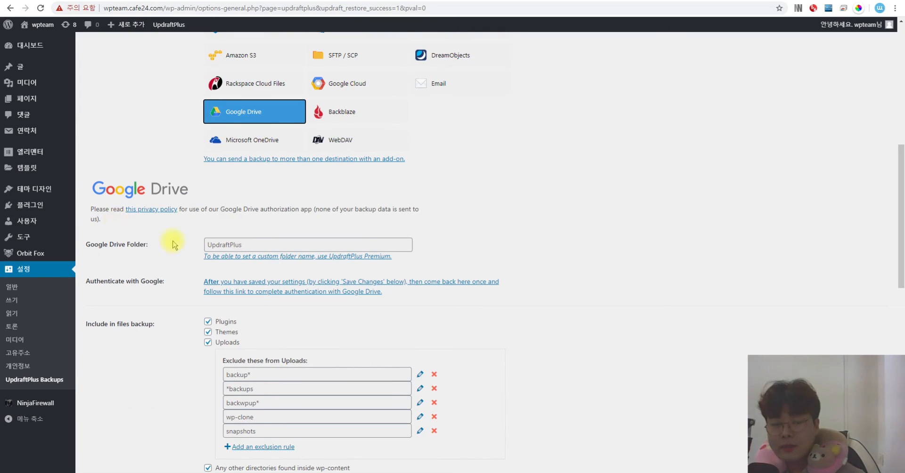
{"action": "left_click_drag", "start_coordinate": [152, 246], "coordinate": [81, 245]}
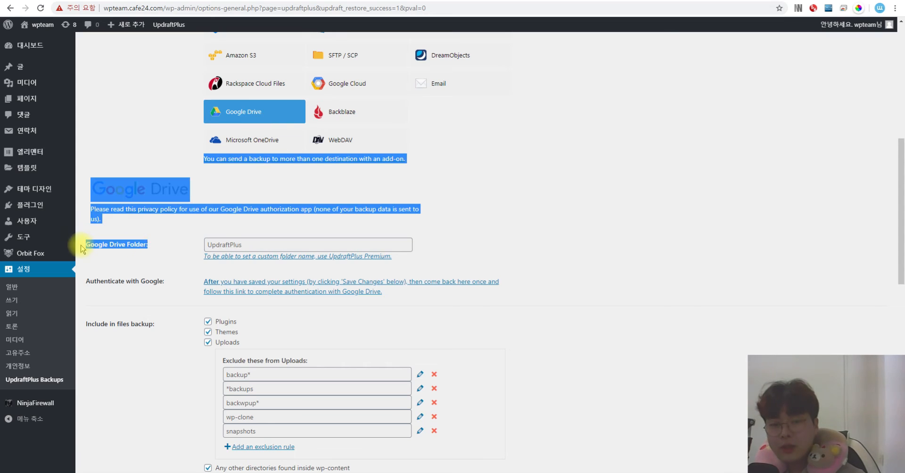
{"action": "double_click", "coordinate": [234, 244]}
{"action": "left_click", "coordinate": [248, 244]}
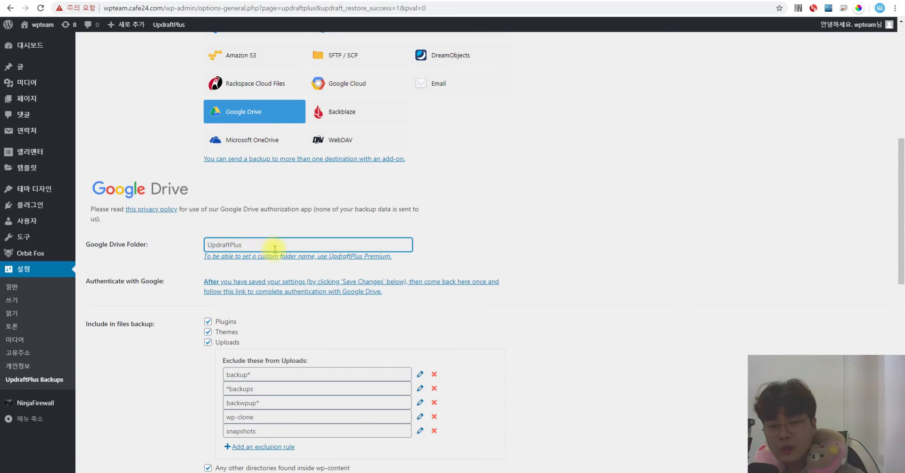
{"action": "left_click", "coordinate": [548, 245]}
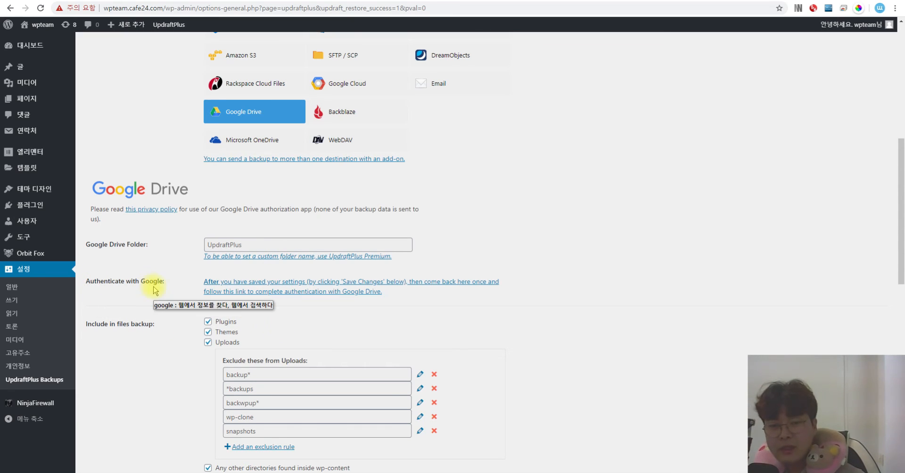
Step: Authenticate UpdraftPlus with Google Drive by leaving the page, choosing the first Google account, allowing access and completing the setup
{"action": "left_click", "coordinate": [288, 293]}
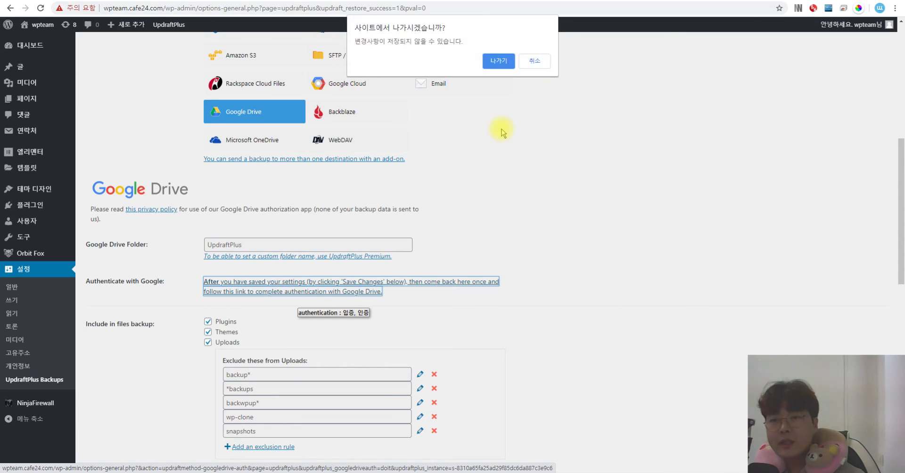
{"action": "left_click", "coordinate": [511, 68]}
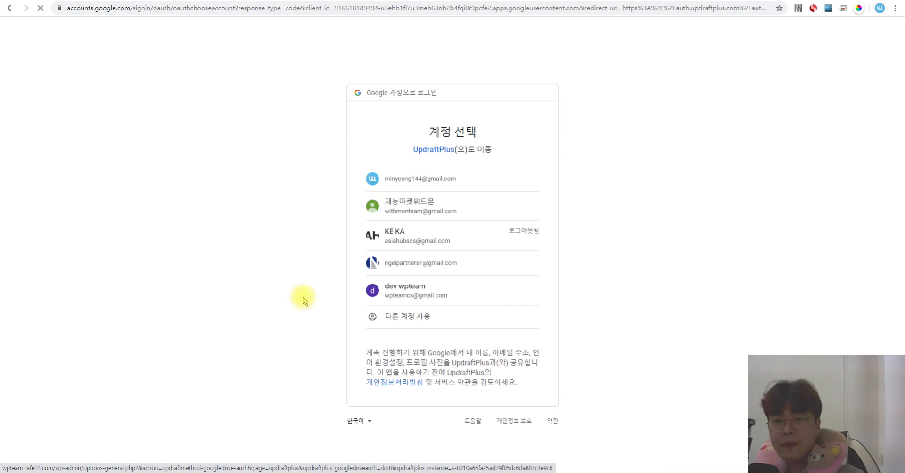
{"action": "left_click", "coordinate": [397, 181]}
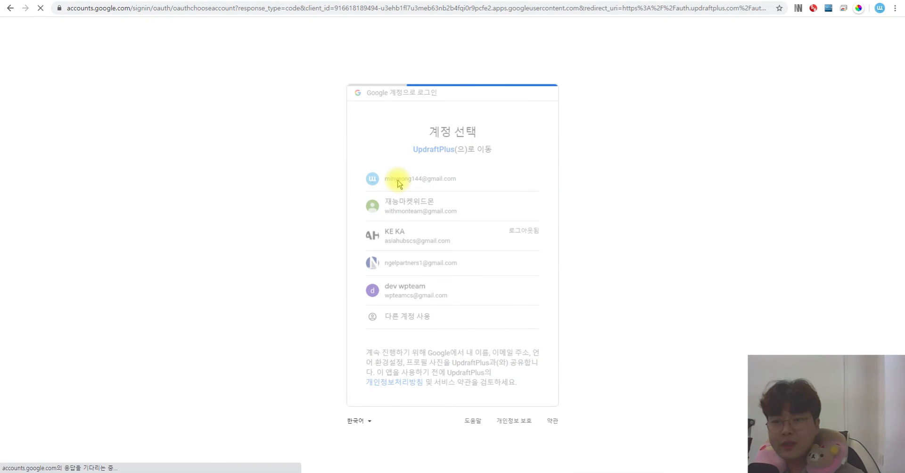
{"action": "left_click", "coordinate": [519, 370]}
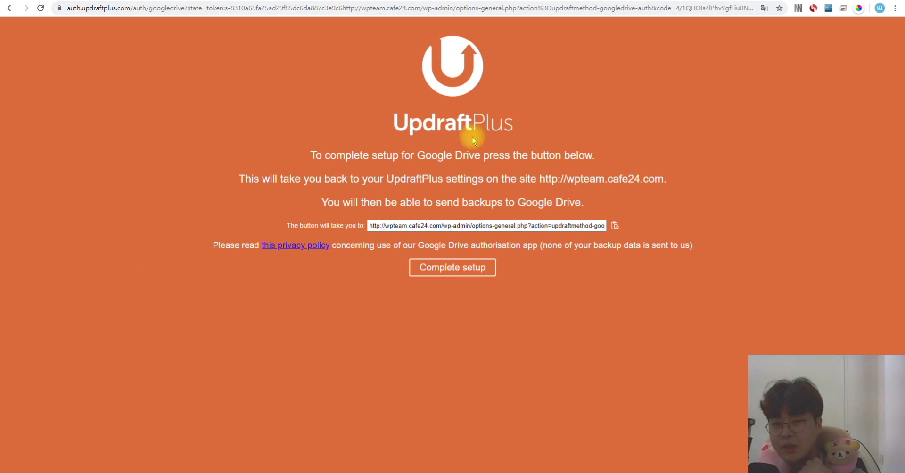
{"action": "left_click", "coordinate": [457, 268]}
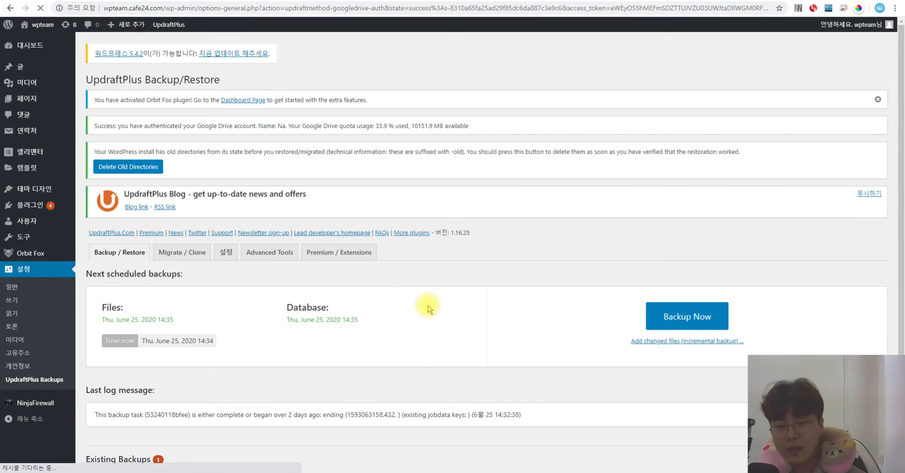
Step: Reopen the UpdraftPlus settings, select Google Drive as the remote storage again and review its authentication and the files backup options
{"action": "left_click", "coordinate": [220, 253]}
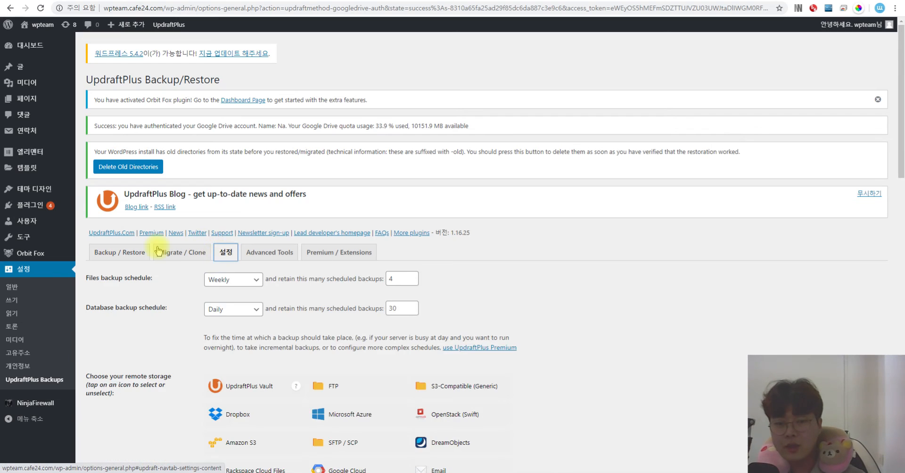
{"action": "scroll", "coordinate": [238, 227], "scroll_direction": "down", "scroll_amount": 5}
{"action": "scroll", "coordinate": [141, 221], "scroll_direction": "down", "scroll_amount": 3}
{"action": "scroll", "coordinate": [189, 240], "scroll_direction": "up", "scroll_amount": 4}
{"action": "left_click", "coordinate": [245, 265]}
{"action": "scroll", "coordinate": [245, 265], "scroll_direction": "down", "scroll_amount": 5}
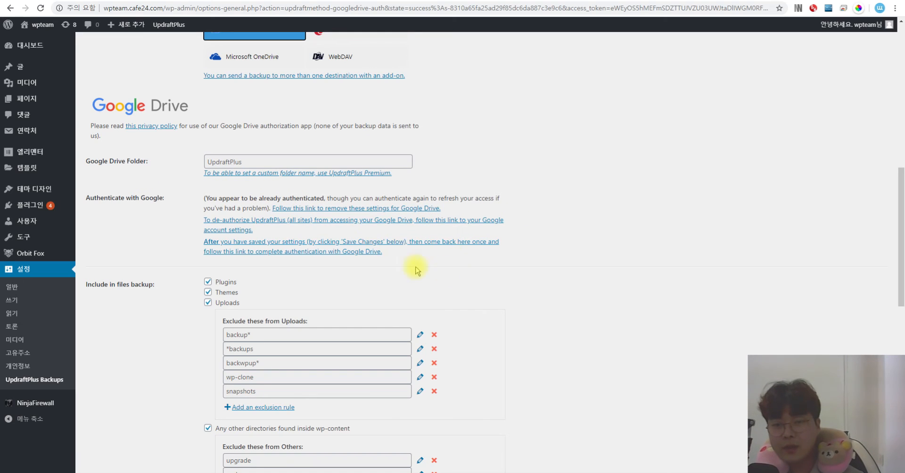
{"action": "left_click", "coordinate": [483, 243]}
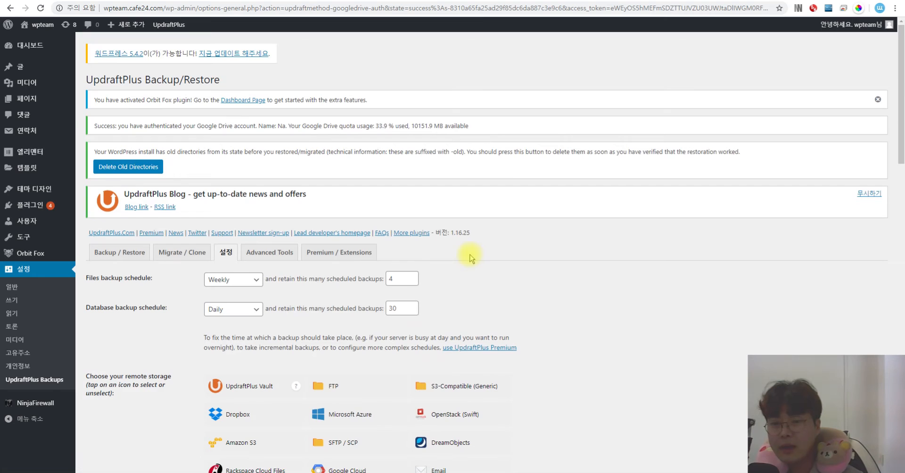
{"action": "scroll", "coordinate": [295, 304], "scroll_direction": "down", "scroll_amount": 15}
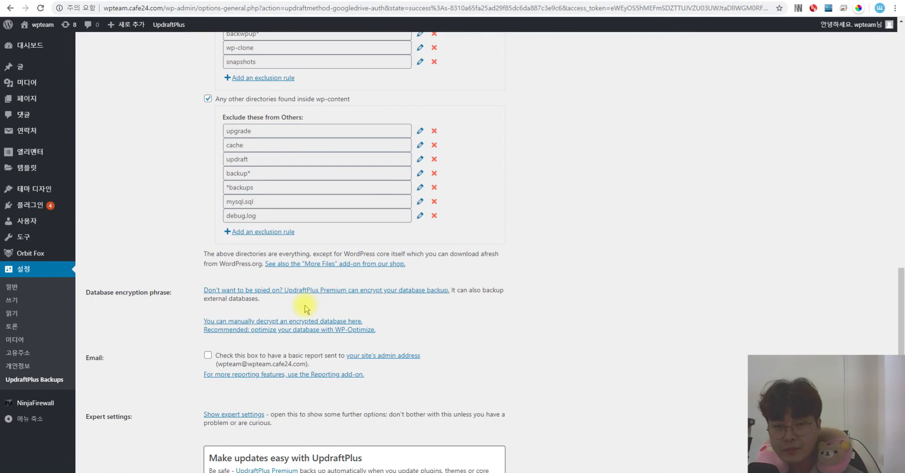
{"action": "scroll", "coordinate": [305, 309], "scroll_direction": "up", "scroll_amount": 5}
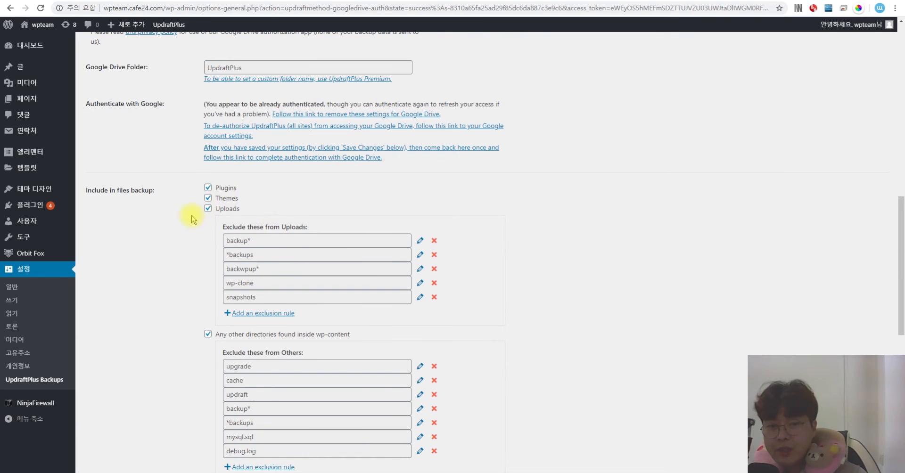
Step: Review the files backup inclusions, exclusion rules and remaining options in the UpdraftPlus settings
{"action": "left_click_drag", "start_coordinate": [104, 189], "coordinate": [152, 193]}
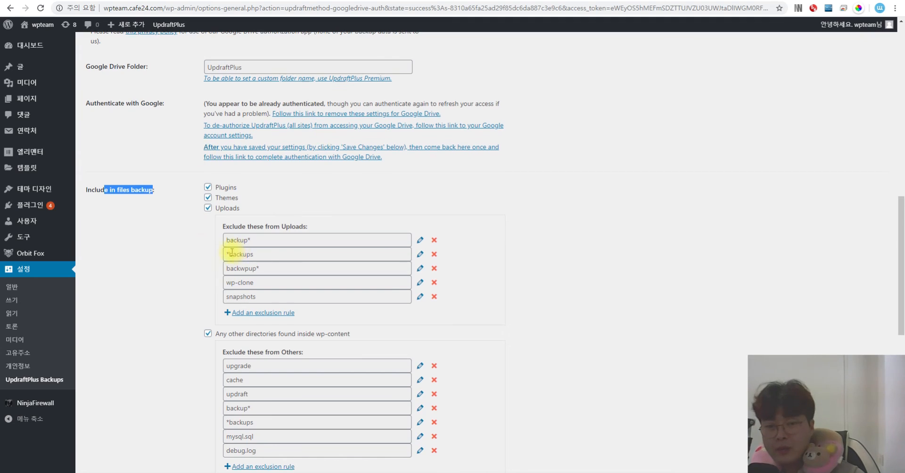
{"action": "scroll", "coordinate": [222, 280], "scroll_direction": "down", "scroll_amount": 4}
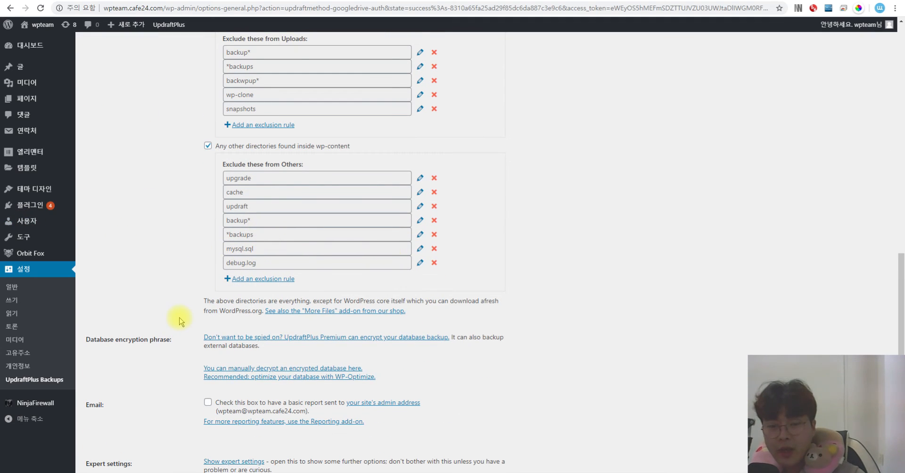
{"action": "scroll", "coordinate": [180, 322], "scroll_direction": "down", "scroll_amount": 3}
{"action": "scroll", "coordinate": [169, 316], "scroll_direction": "up", "scroll_amount": 11}
{"action": "scroll", "coordinate": [156, 226], "scroll_direction": "down", "scroll_amount": 3}
{"action": "scroll", "coordinate": [158, 264], "scroll_direction": "up", "scroll_amount": 5}
{"action": "scroll", "coordinate": [159, 264], "scroll_direction": "up", "scroll_amount": 5}
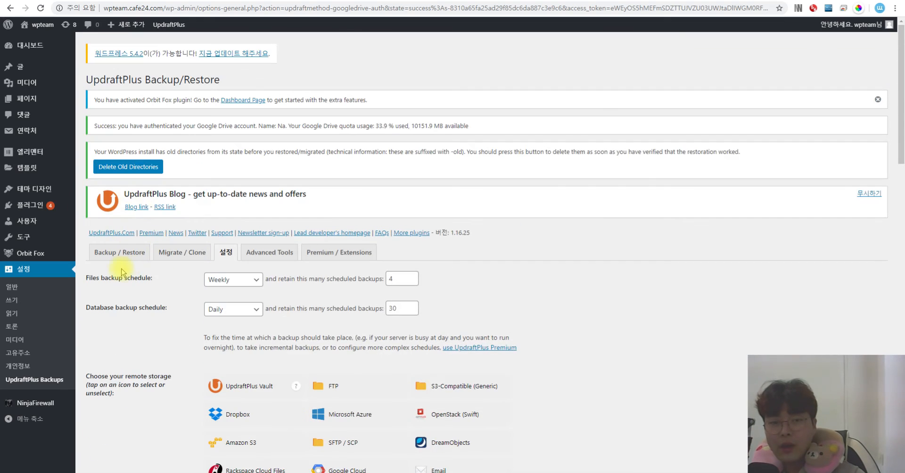
Step: Open the UpdraftPlus backup and restore overview and check the next scheduled files and database backup times
{"action": "left_click", "coordinate": [117, 252]}
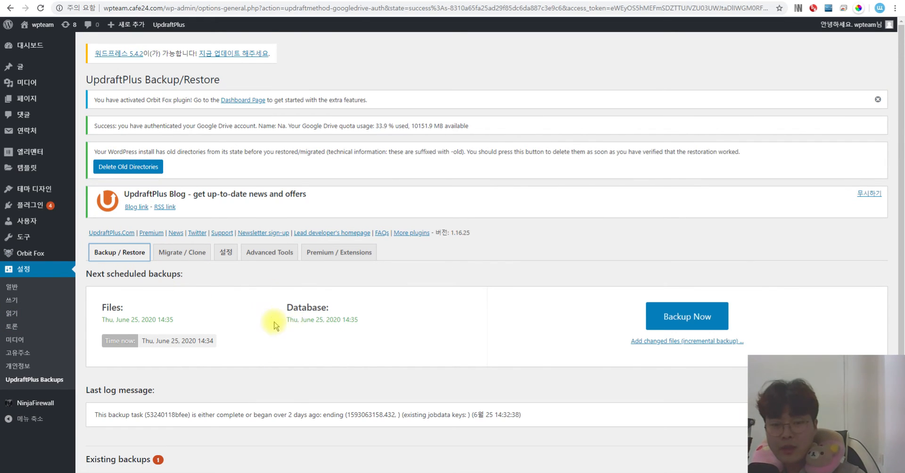
{"action": "left_click_drag", "start_coordinate": [102, 323], "coordinate": [170, 321]}
{"action": "left_click_drag", "start_coordinate": [249, 329], "coordinate": [415, 330]}
{"action": "left_click_drag", "start_coordinate": [161, 342], "coordinate": [305, 351]}
{"action": "left_click", "coordinate": [330, 348]}
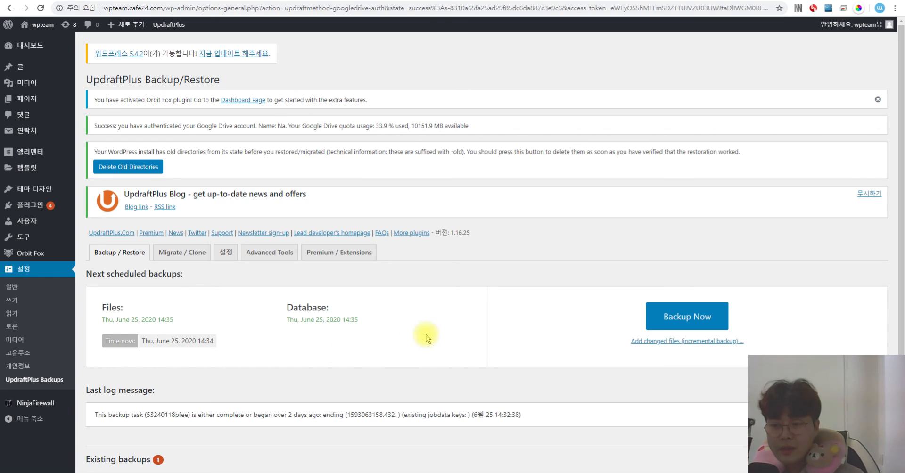
Step: Run a new backup that includes the database and files and is sent to Google Drive as remote storage
{"action": "left_click", "coordinate": [714, 317]}
{"action": "left_click", "coordinate": [496, 79]}
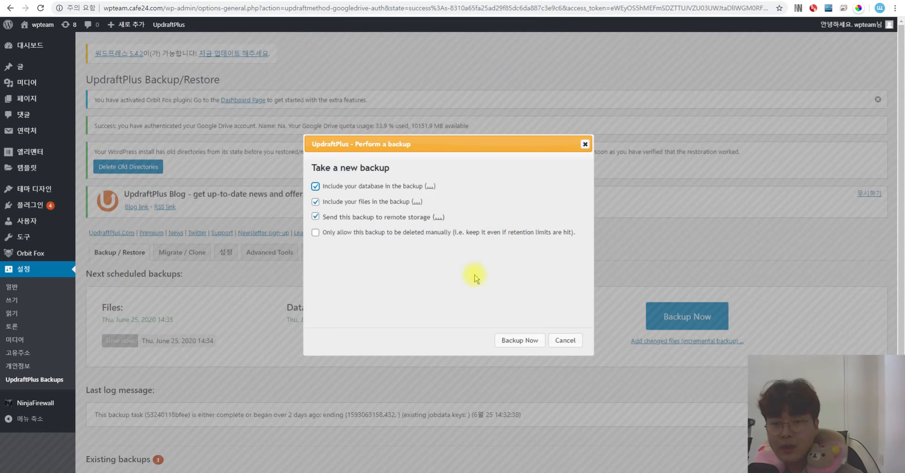
{"action": "left_click", "coordinate": [527, 348]}
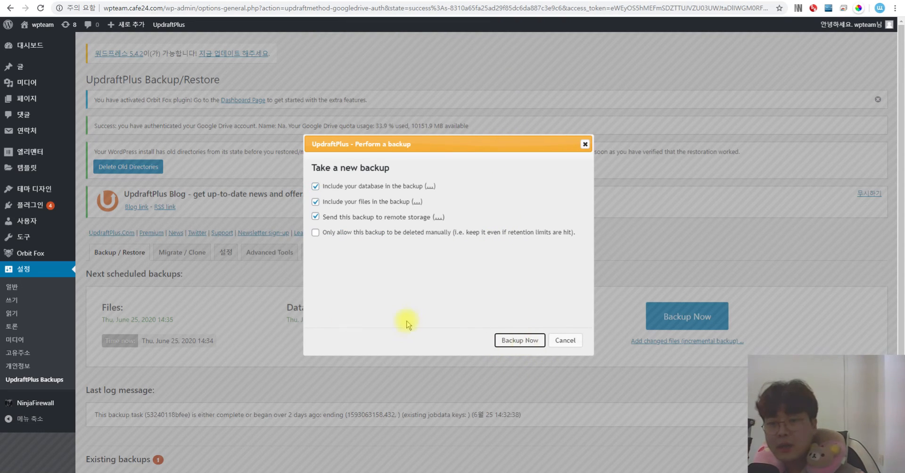
{"action": "left_click_drag", "start_coordinate": [471, 216], "coordinate": [328, 219]}
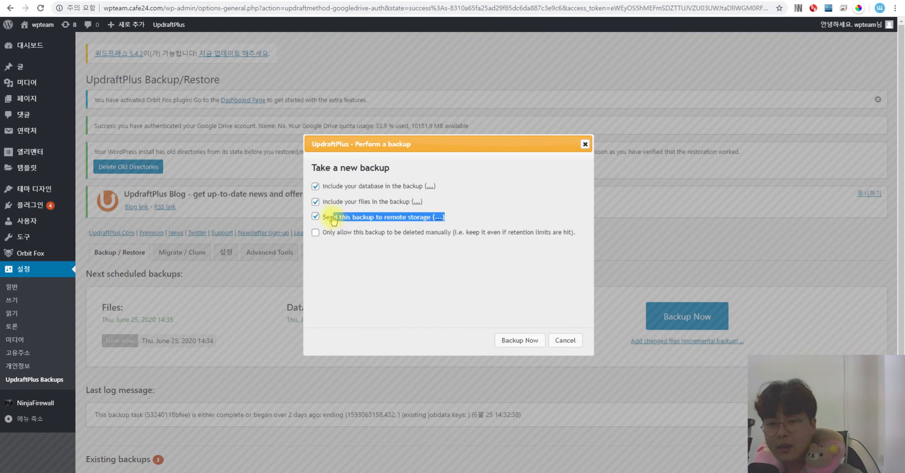
{"action": "left_click", "coordinate": [426, 226]}
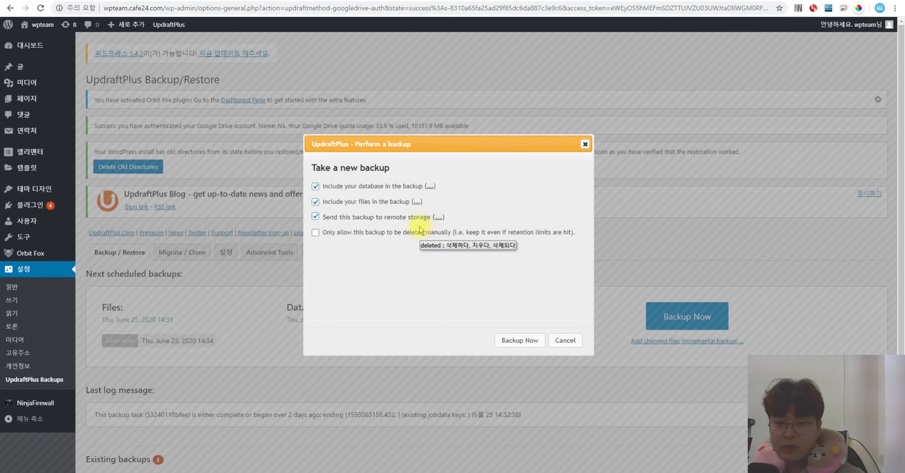
{"action": "left_click", "coordinate": [521, 340]}
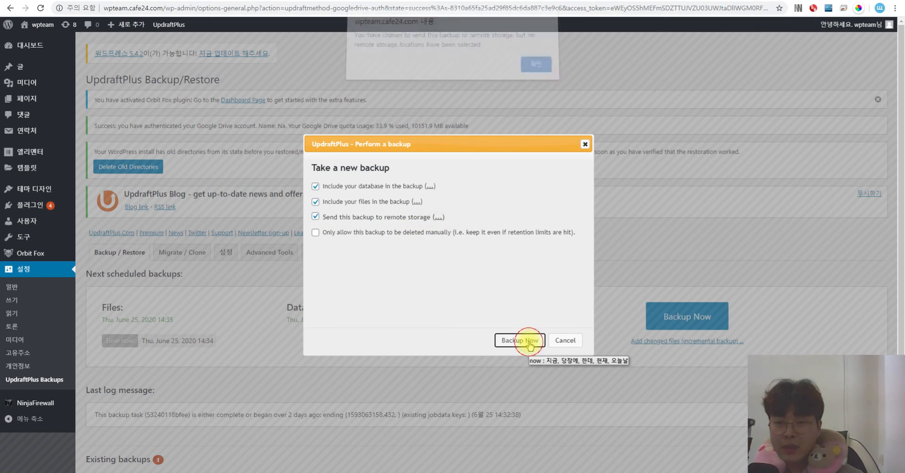
{"action": "left_click", "coordinate": [545, 71]}
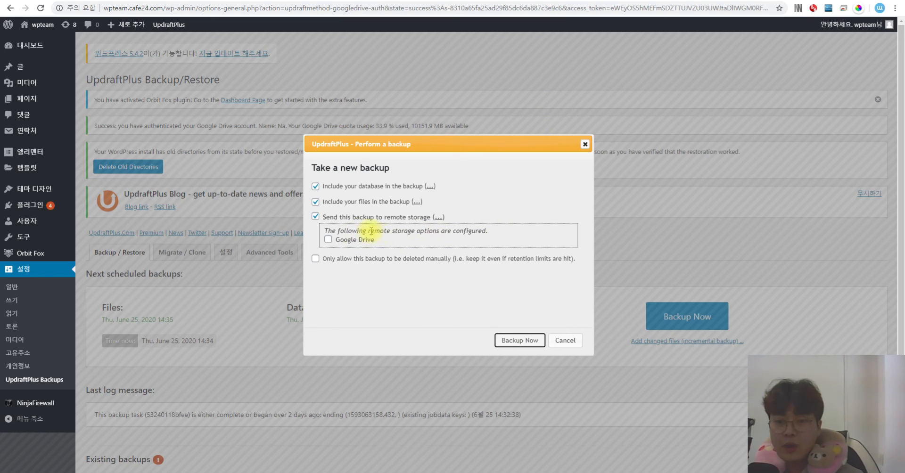
{"action": "left_click", "coordinate": [328, 240]}
{"action": "left_click", "coordinate": [519, 340]}
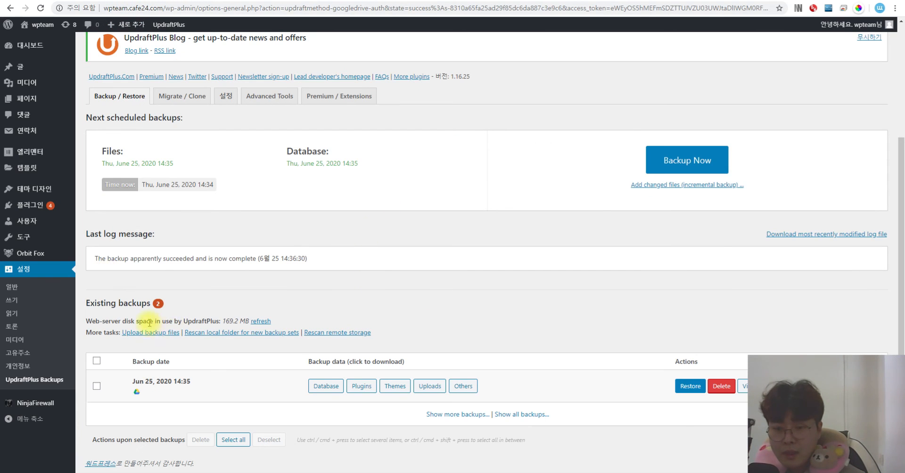
Step: Reload the UpdraftPlus Backups page, leaving the current one, and check the newest entry among the existing backups
{"action": "scroll", "coordinate": [484, 325], "scroll_direction": "up", "scroll_amount": 3}
{"action": "scroll", "coordinate": [477, 331], "scroll_direction": "down", "scroll_amount": 3}
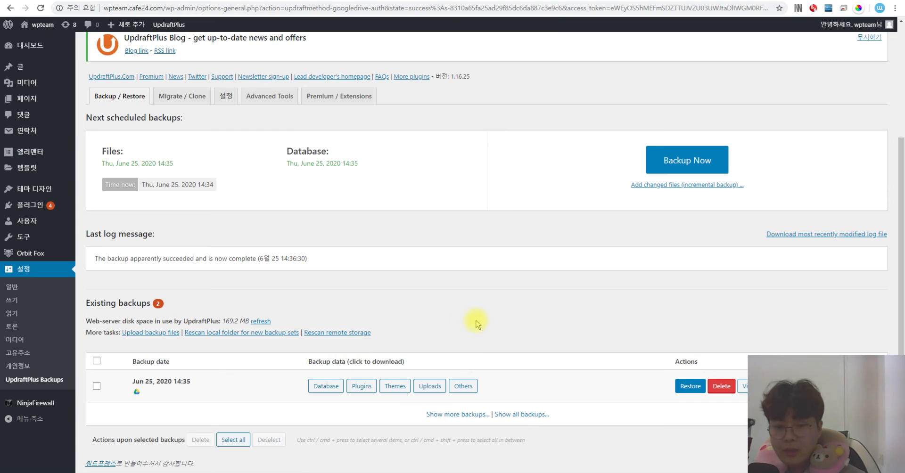
{"action": "key", "text": "F5"}
{"action": "left_click", "coordinate": [529, 62]}
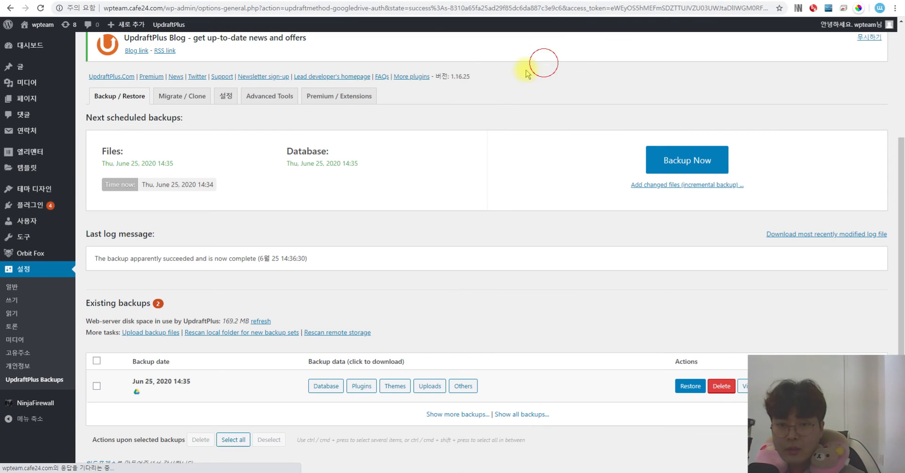
{"action": "left_click", "coordinate": [45, 382]}
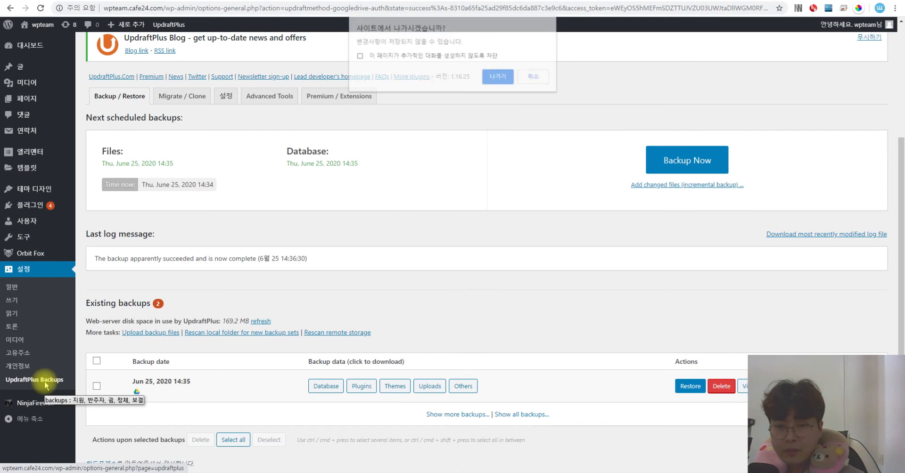
{"action": "left_click", "coordinate": [500, 79]}
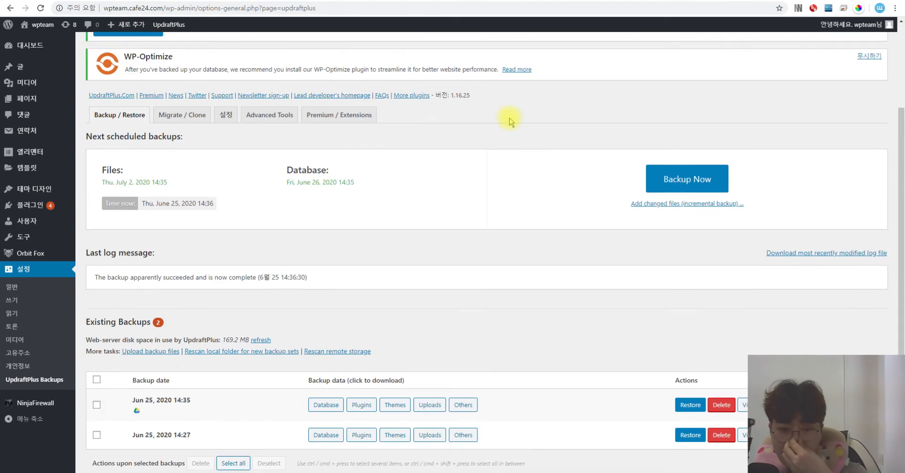
{"action": "scroll", "coordinate": [510, 118], "scroll_direction": "down", "scroll_amount": 1}
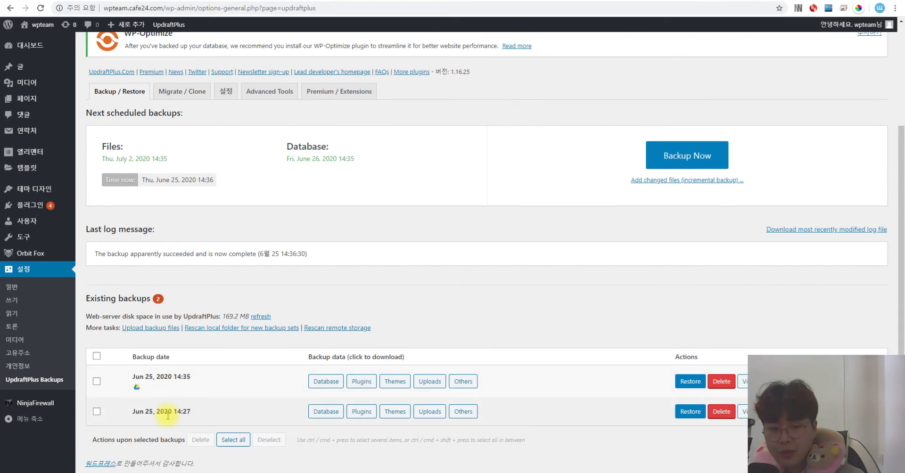
{"action": "left_click_drag", "start_coordinate": [202, 376], "coordinate": [135, 375]}
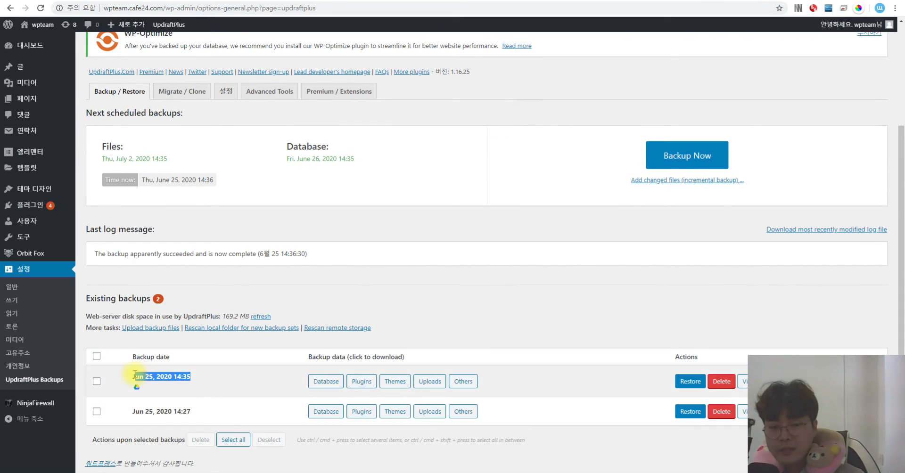
{"action": "left_click", "coordinate": [623, 307]}
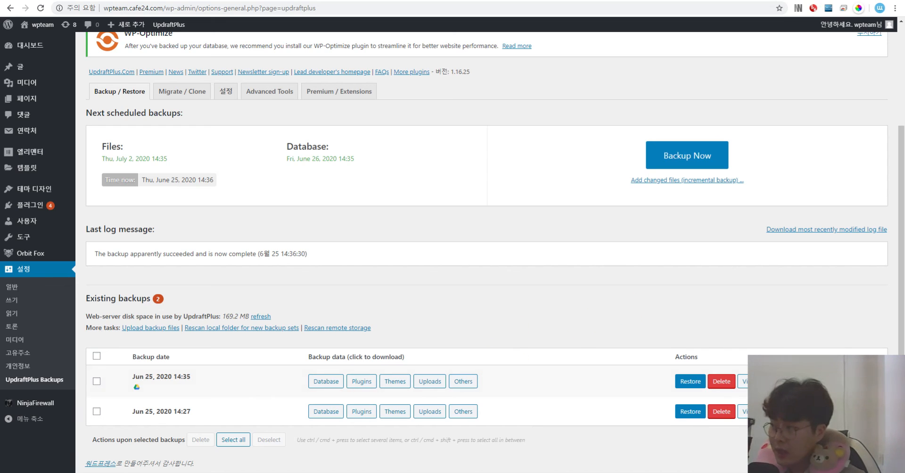
Step: Switch to Google Drive and examine the backup files in the UpdraftPlus folder
{"action": "left_click_drag", "start_coordinate": [904, 158], "coordinate": [348, 139]}
{"action": "double_click", "coordinate": [348, 138]}
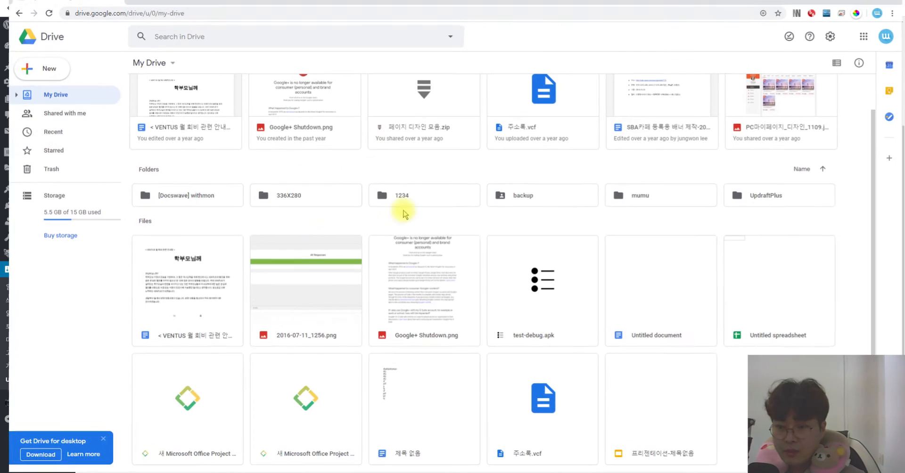
{"action": "left_click", "coordinate": [773, 195]}
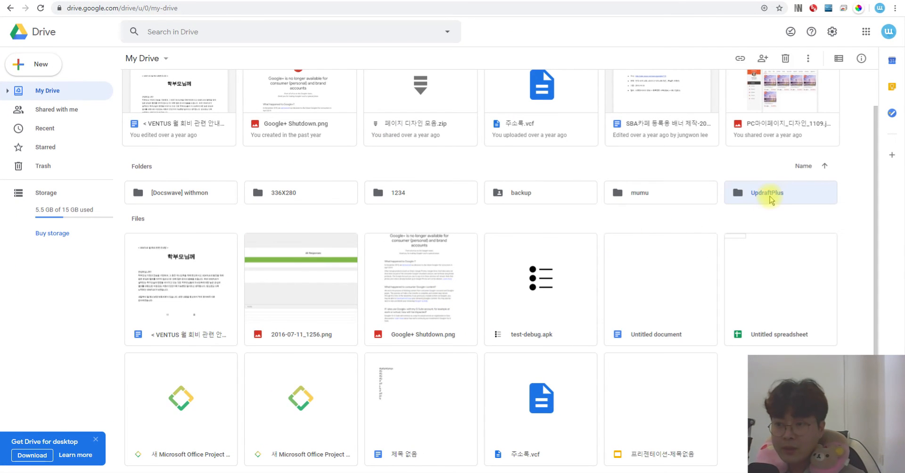
{"action": "double_click", "coordinate": [780, 200]}
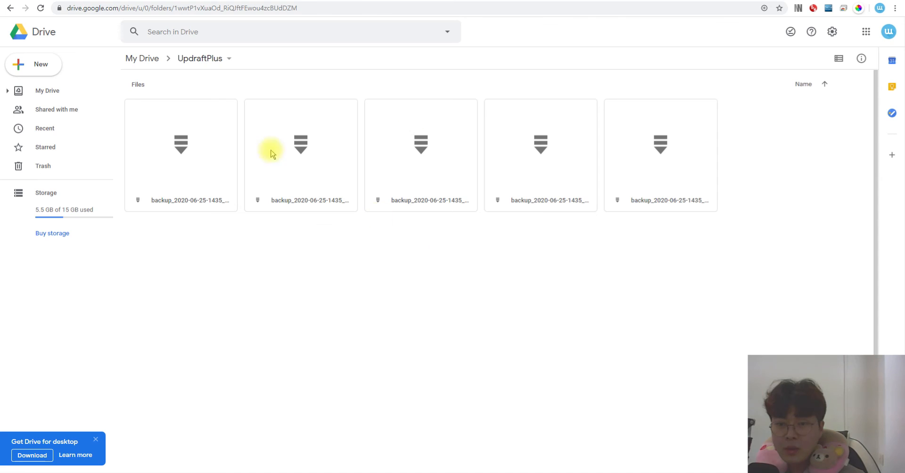
{"action": "left_click_drag", "start_coordinate": [758, 338], "coordinate": [70, 123]}
{"action": "left_click", "coordinate": [477, 340]}
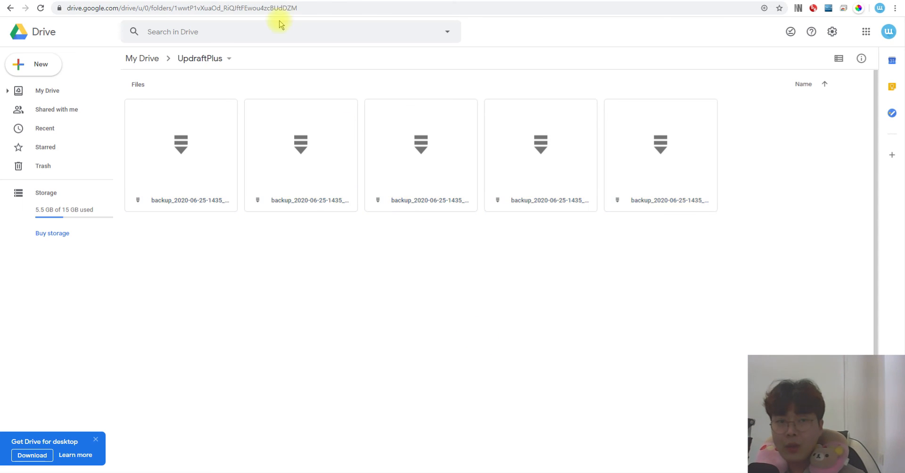
{"action": "left_click_drag", "start_coordinate": [462, 1], "coordinate": [904, 97]}
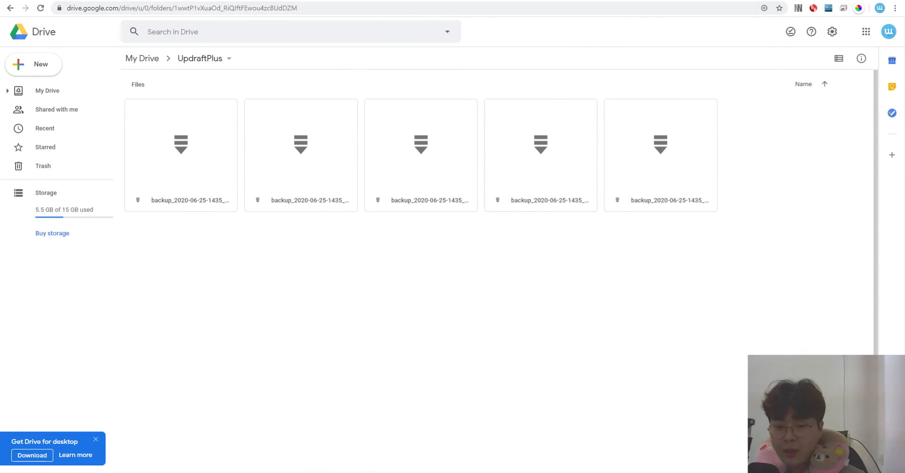
Step: Return to UpdraftPlus in WordPress and delete the Jun 25, 2020 14:35 backup set, including its copies in remote storage
{"action": "mouse_move", "coordinate": [353, 472]}
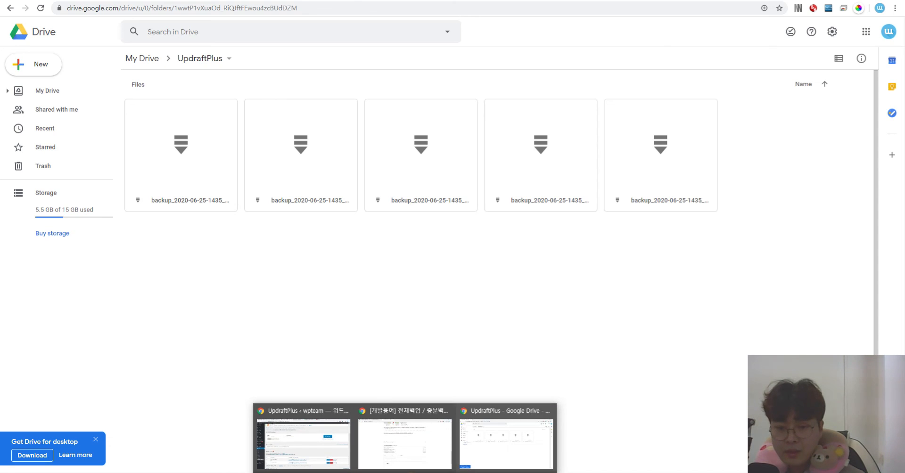
{"action": "left_click", "coordinate": [324, 452]}
{"action": "left_click", "coordinate": [721, 412]}
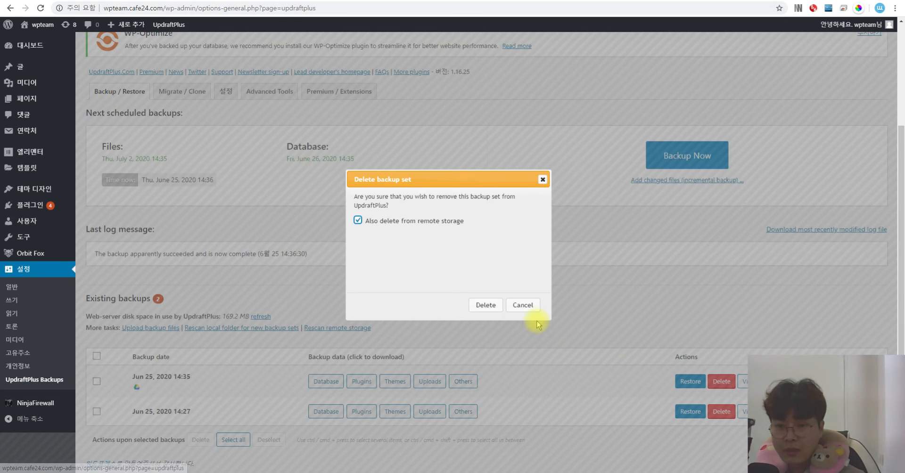
{"action": "left_click", "coordinate": [488, 305]}
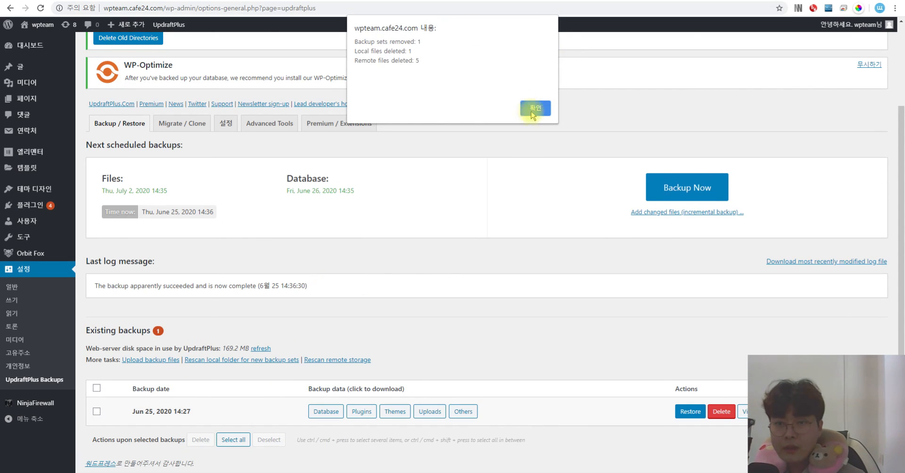
{"action": "left_click", "coordinate": [535, 108]}
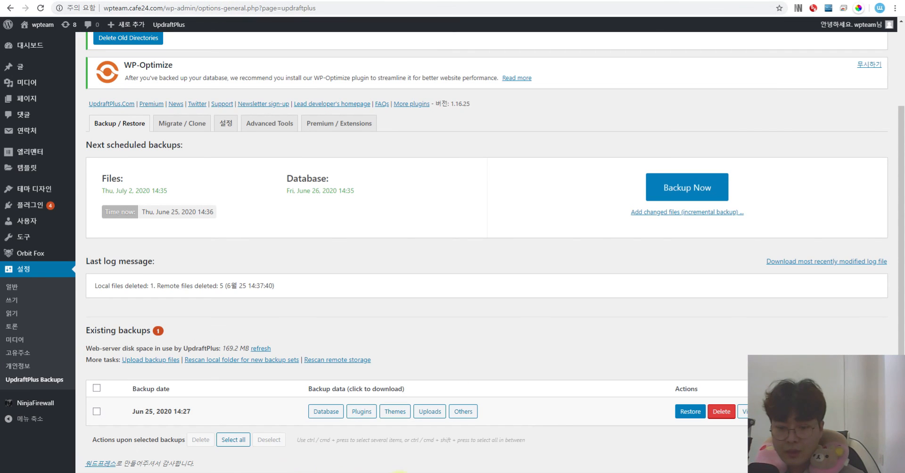
Step: Switch to Google Drive and check whether the UpdraftPlus folder still contains the deleted backup's files
{"action": "mouse_move", "coordinate": [400, 471]}
{"action": "left_click", "coordinate": [514, 441]}
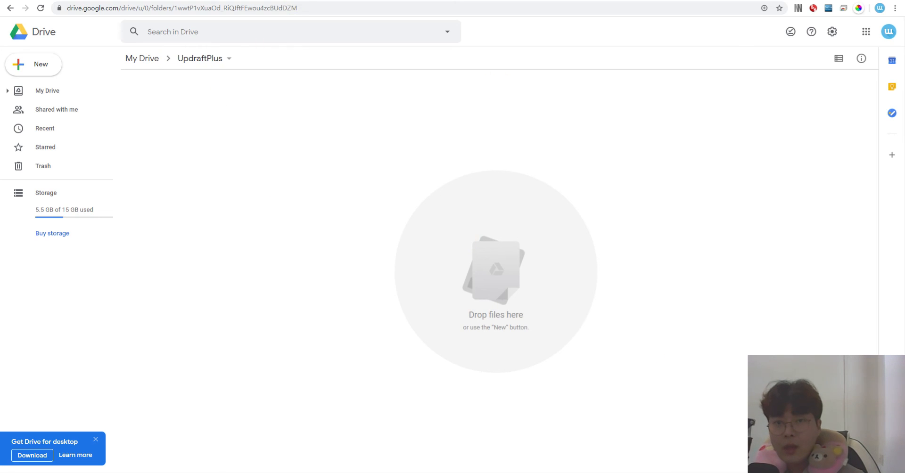
{"action": "left_click_drag", "start_coordinate": [226, 1], "coordinate": [904, 198]}
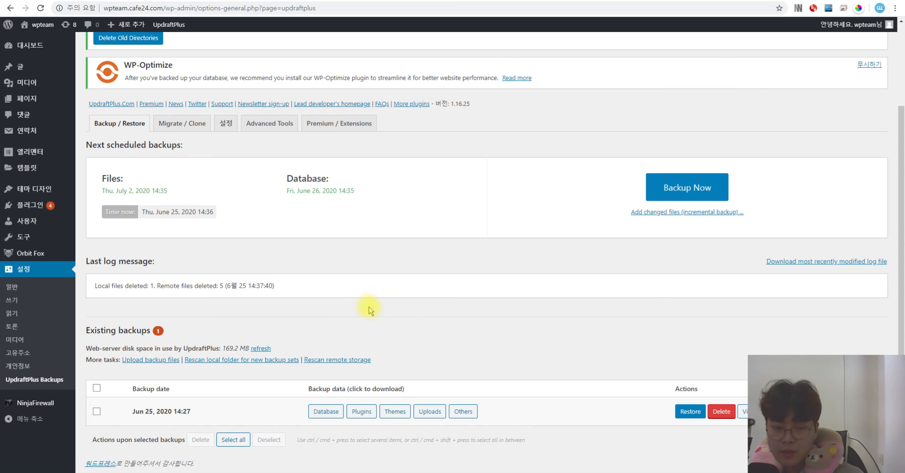
Step: Check the deletion dialog of the Jun 25, 2020 14:27 backup set for a remote storage option, closing it without deleting
{"action": "left_click_drag", "start_coordinate": [374, 360], "coordinate": [312, 358]}
{"action": "left_click", "coordinate": [283, 379]}
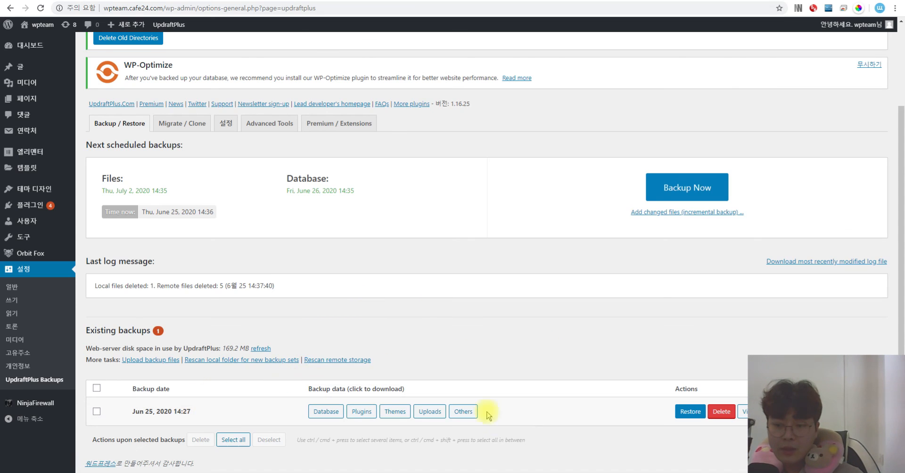
{"action": "left_click", "coordinate": [721, 412]}
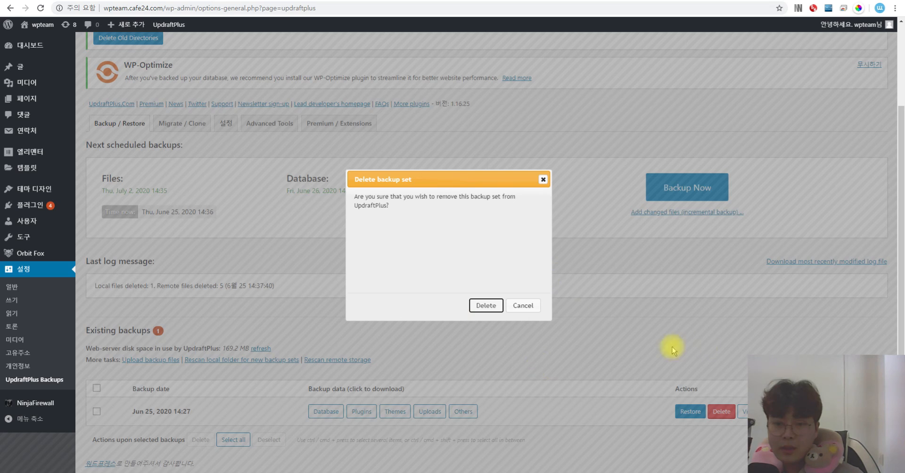
{"action": "left_click", "coordinate": [523, 307]}
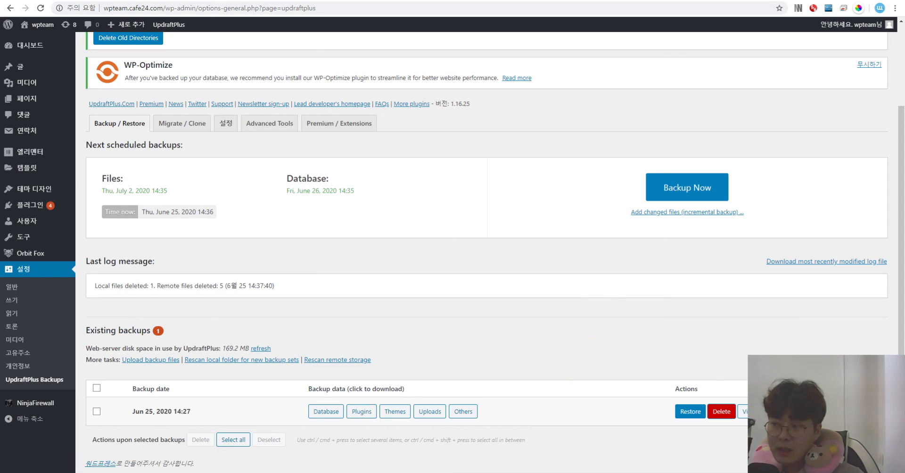
{"action": "left_click", "coordinate": [721, 411]}
{"action": "left_click_drag", "start_coordinate": [370, 218], "coordinate": [375, 228]}
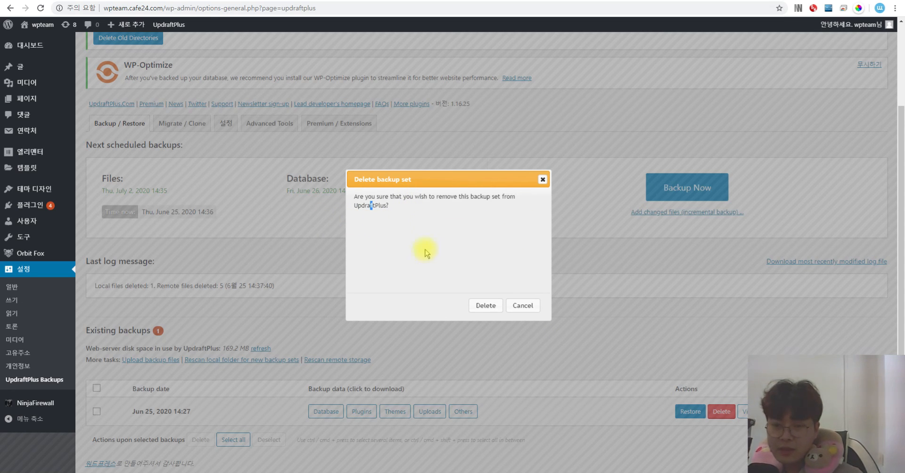
{"action": "left_click", "coordinate": [543, 180]}
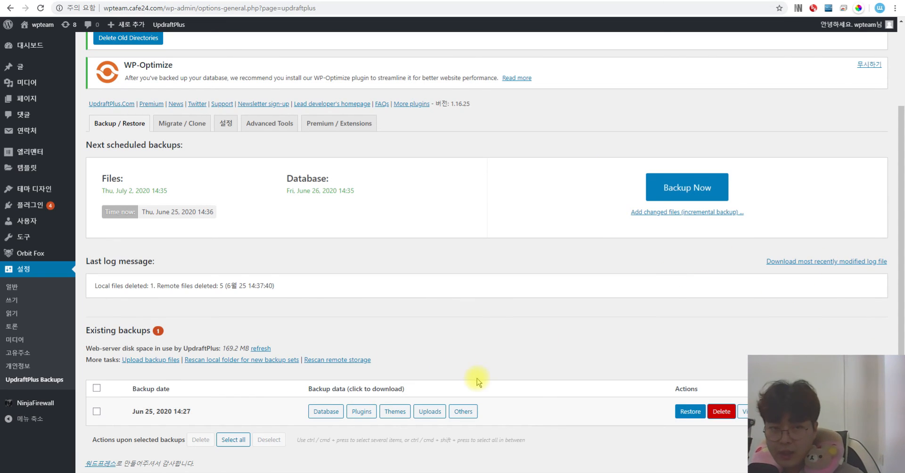
Step: In the UpdraftPlus settings, try the Every hour interval for the database backup schedule, and set it back to Daily
{"action": "left_click", "coordinate": [226, 121]}
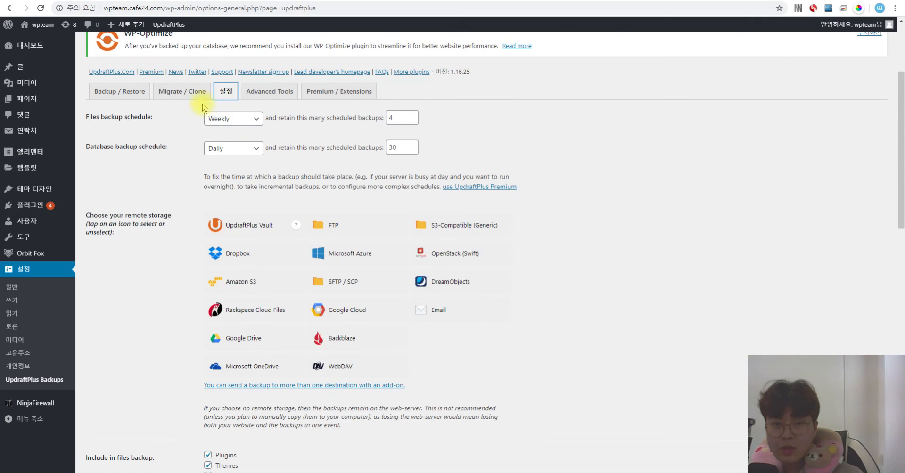
{"action": "left_click", "coordinate": [191, 92]}
{"action": "left_click", "coordinate": [222, 136]}
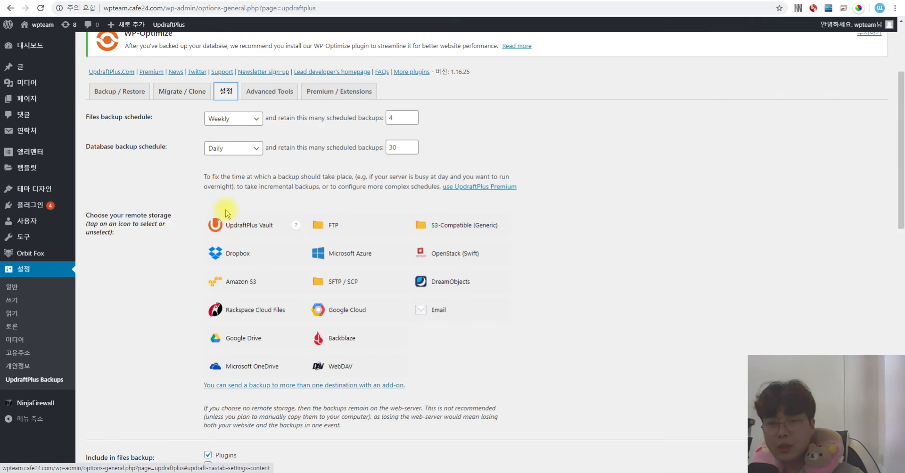
{"action": "left_click", "coordinate": [247, 151]}
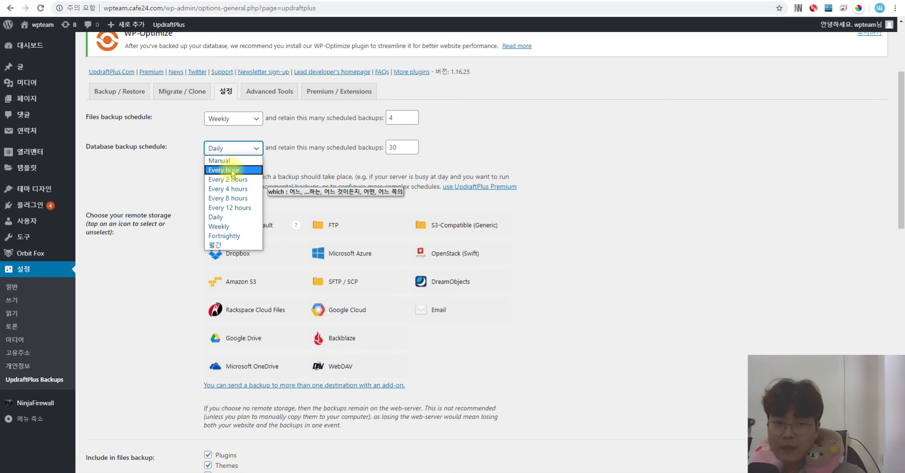
{"action": "left_click", "coordinate": [232, 171]}
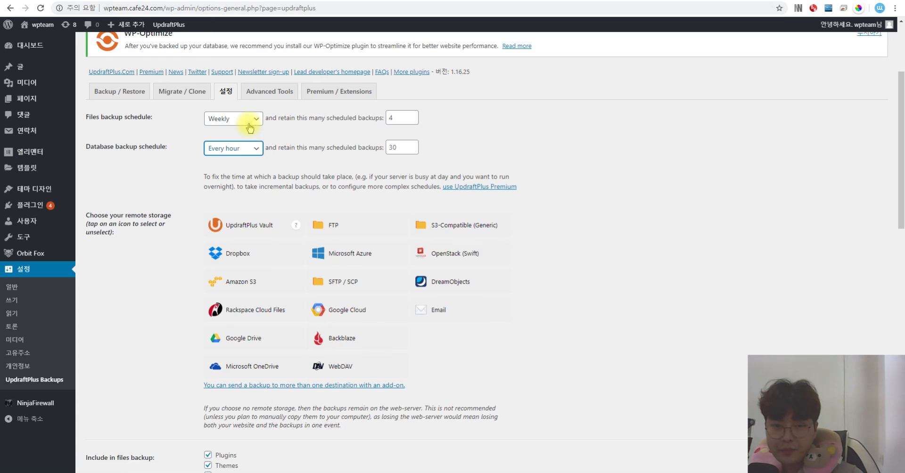
{"action": "left_click", "coordinate": [240, 148]}
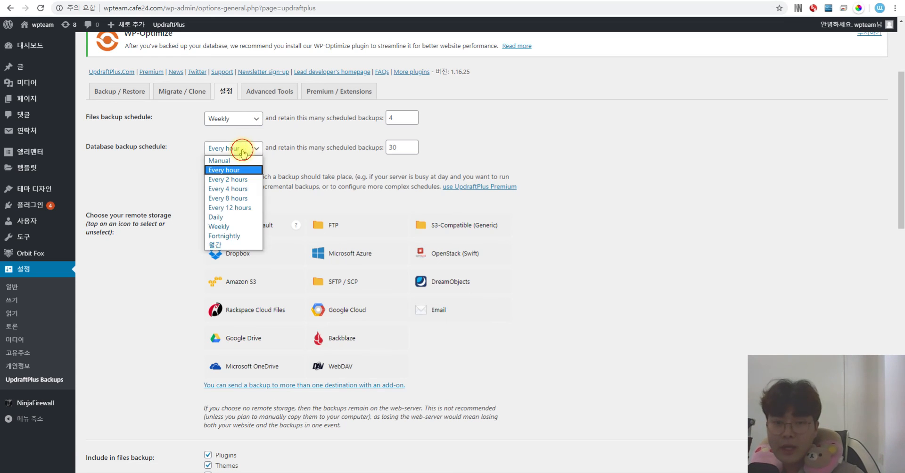
{"action": "left_click", "coordinate": [239, 218]}
Step: Check the interval choices of the files backup schedule without picking a new one
{"action": "left_click", "coordinate": [120, 116]}
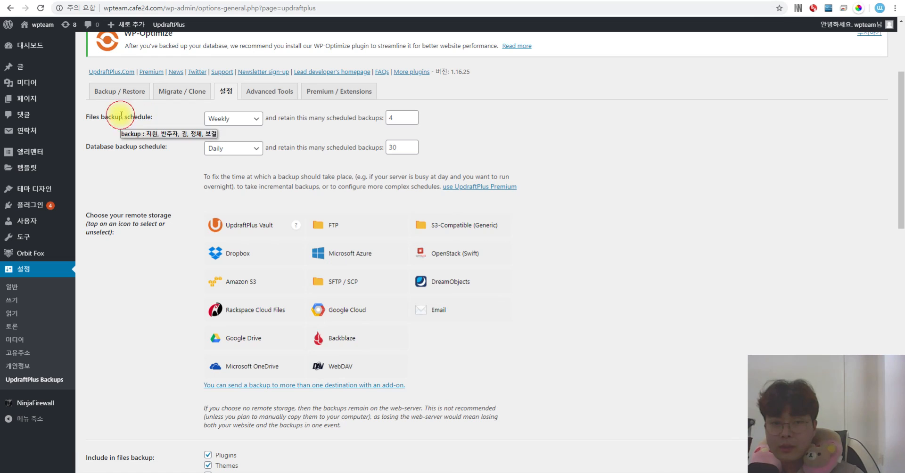
{"action": "left_click", "coordinate": [228, 117]}
{"action": "left_click", "coordinate": [232, 116]}
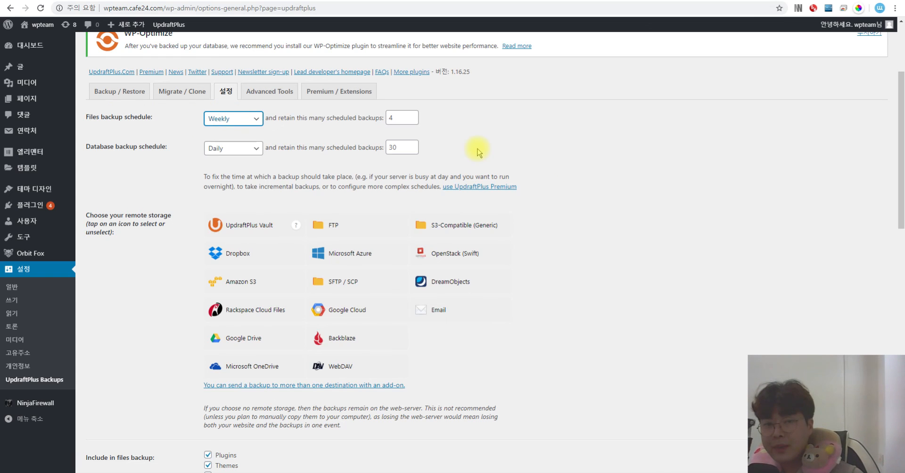
Step: Review UpdraftPlus's Backup / Restore and Migrate / Clone pages, ending on the Backup / Restore overview
{"action": "left_click", "coordinate": [133, 91]}
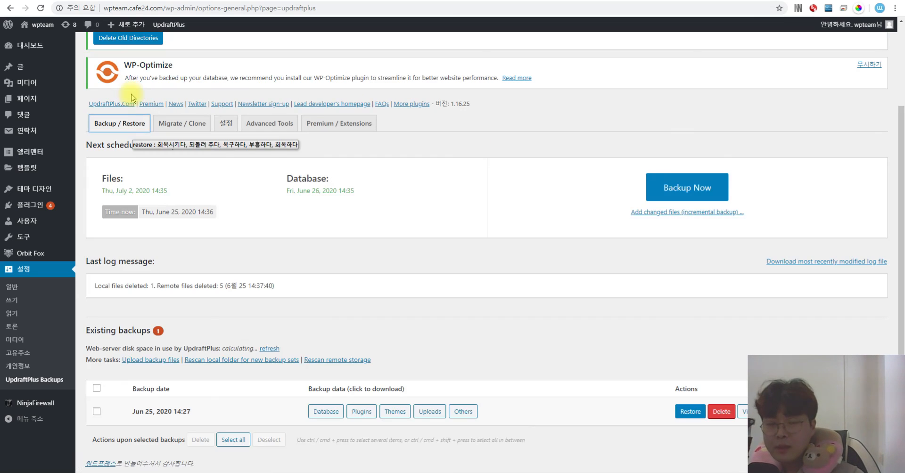
{"action": "left_click", "coordinate": [178, 130]}
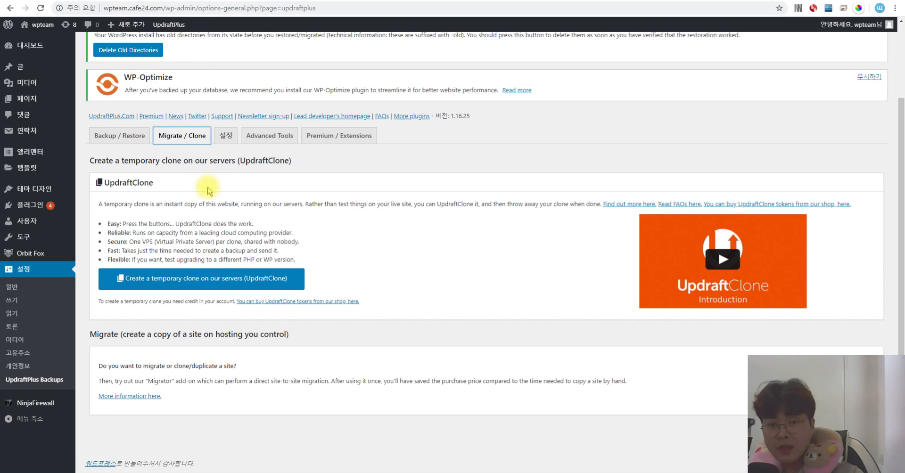
{"action": "left_click", "coordinate": [144, 143]}
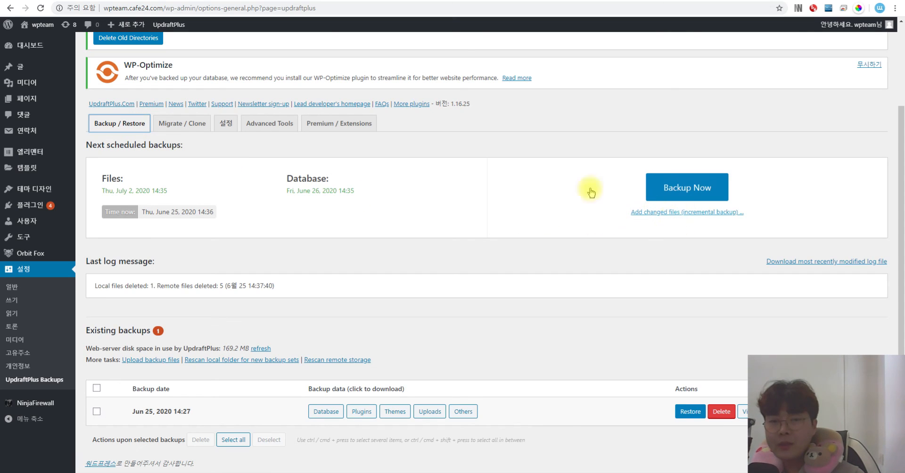
Step: Examine the UpdraftPlus settings for the files and database backup schedules, remote storage choices and contents included in files backups
{"action": "left_click", "coordinate": [227, 123]}
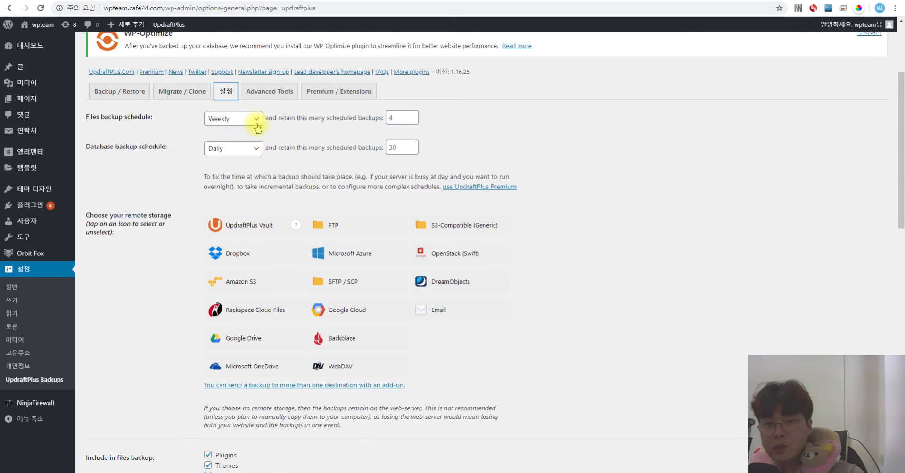
{"action": "left_click_drag", "start_coordinate": [148, 117], "coordinate": [99, 117]}
{"action": "left_click", "coordinate": [285, 126]}
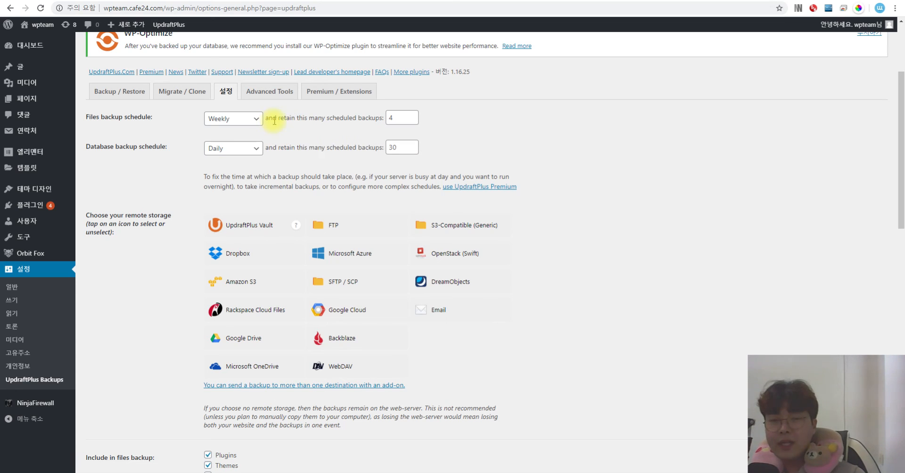
{"action": "mouse_move", "coordinate": [380, 139]}
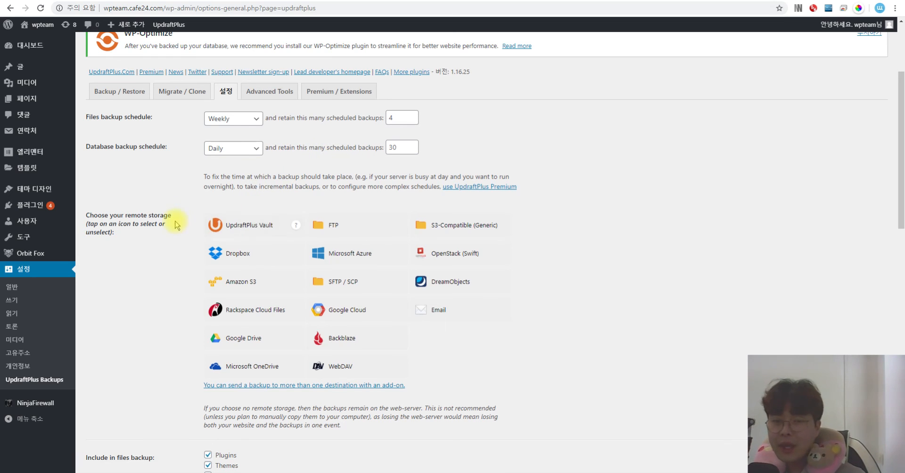
{"action": "scroll", "coordinate": [182, 219], "scroll_direction": "down", "scroll_amount": 2}
{"action": "scroll", "coordinate": [181, 218], "scroll_direction": "down", "scroll_amount": 9}
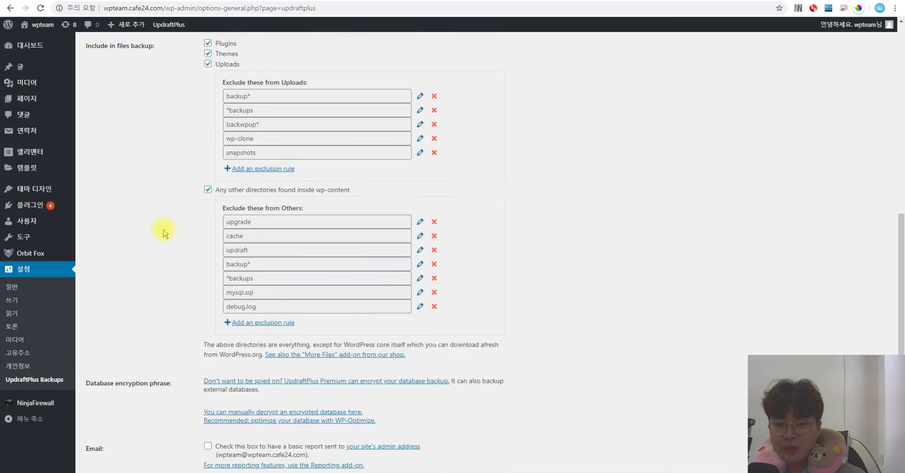
{"action": "scroll", "coordinate": [149, 218], "scroll_direction": "up", "scroll_amount": 6}
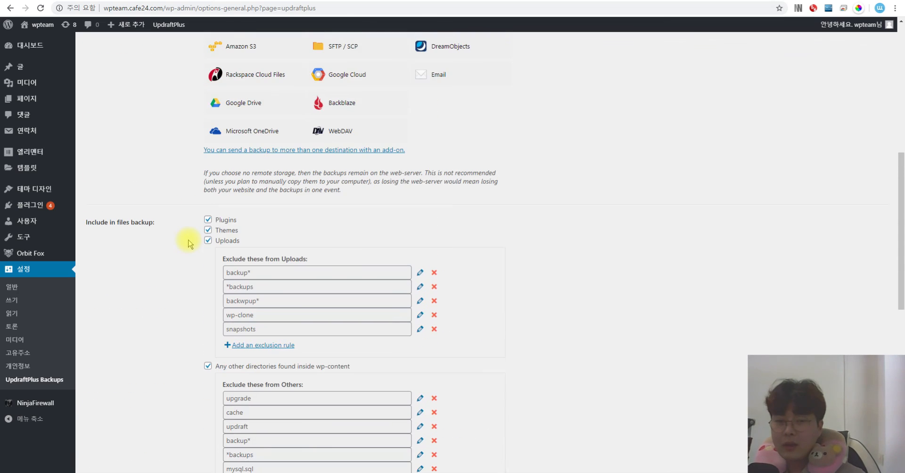
{"action": "scroll", "coordinate": [188, 244], "scroll_direction": "up", "scroll_amount": 6}
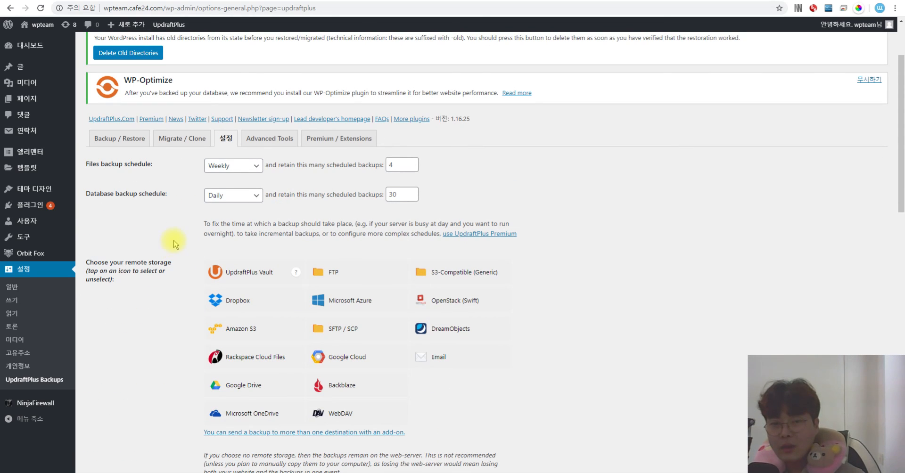